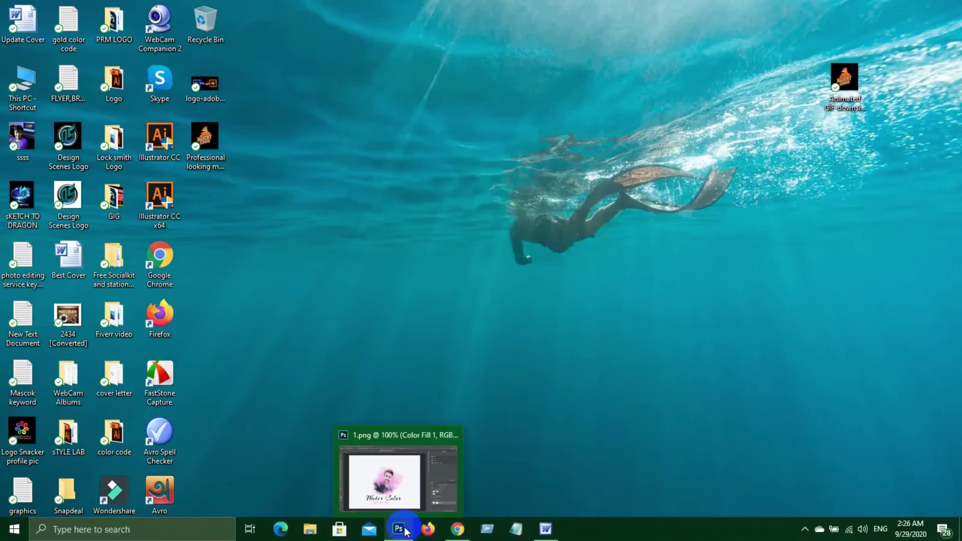
Restore the Photoshop window showing the Water Color portrait design from the taskbar
click(399, 530)
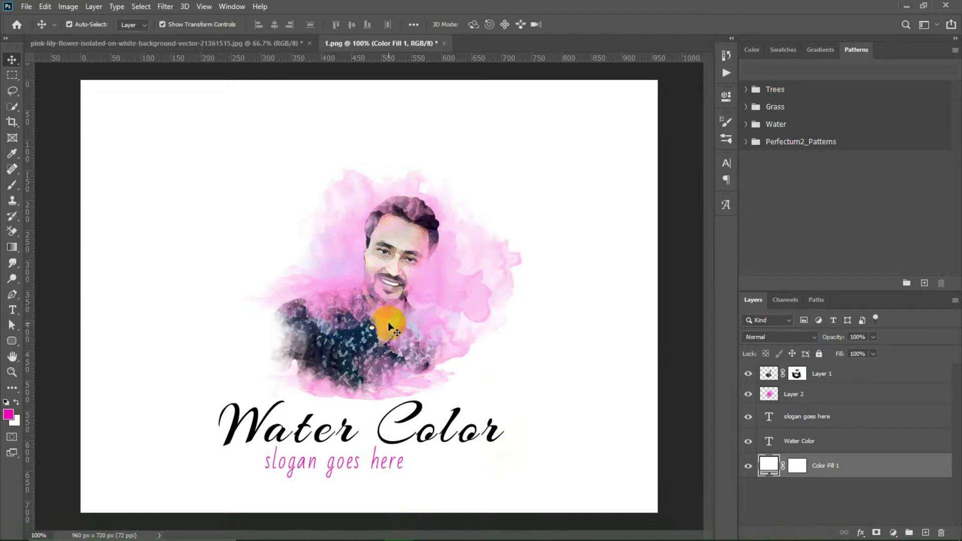
click(198, 44)
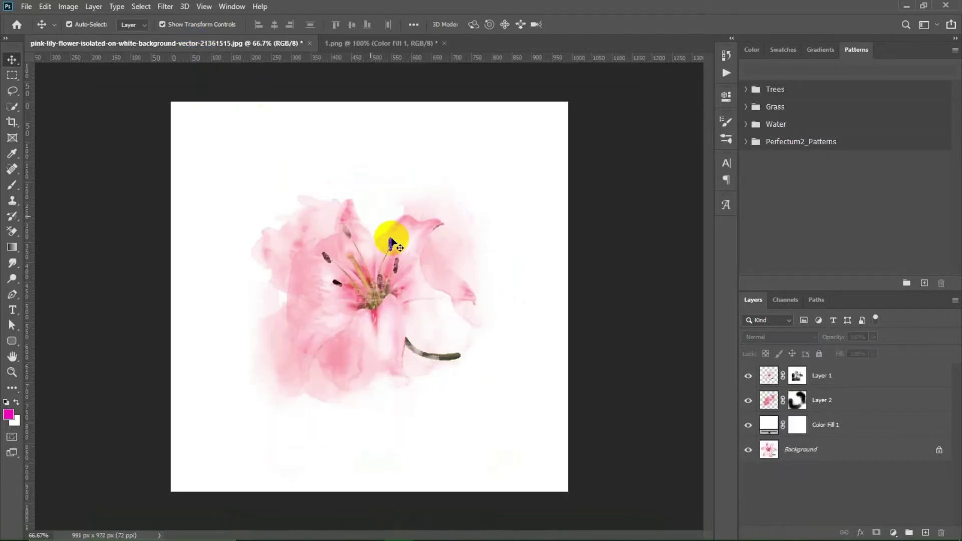
click(414, 270)
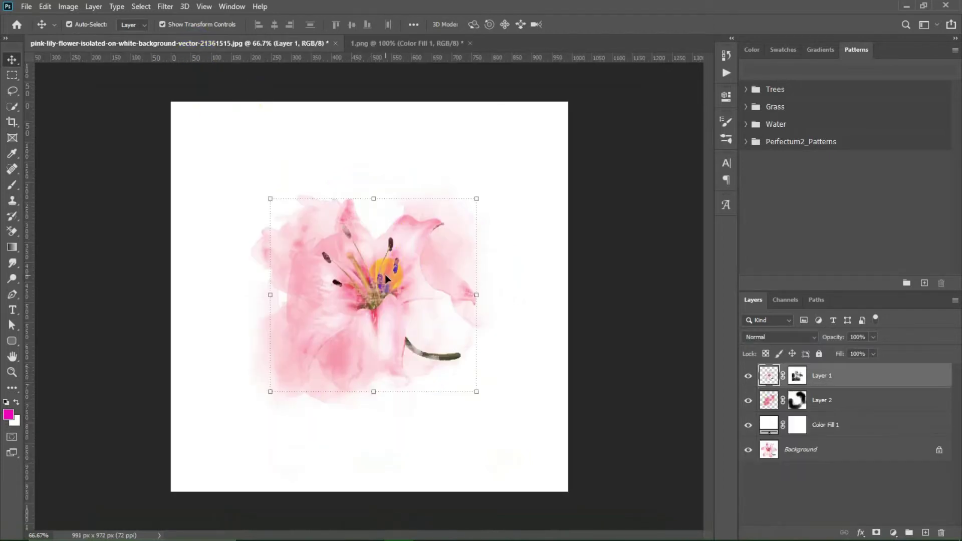
click(550, 276)
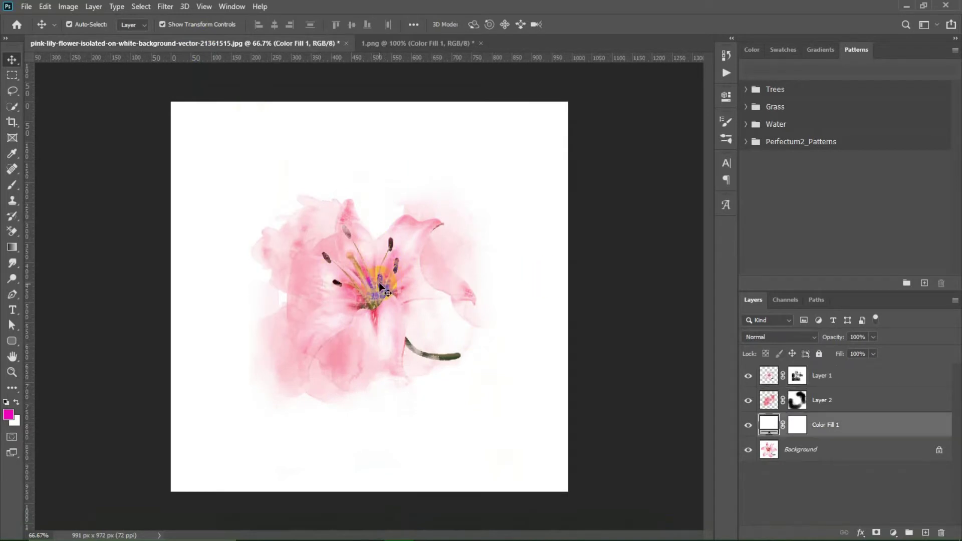
click(386, 42)
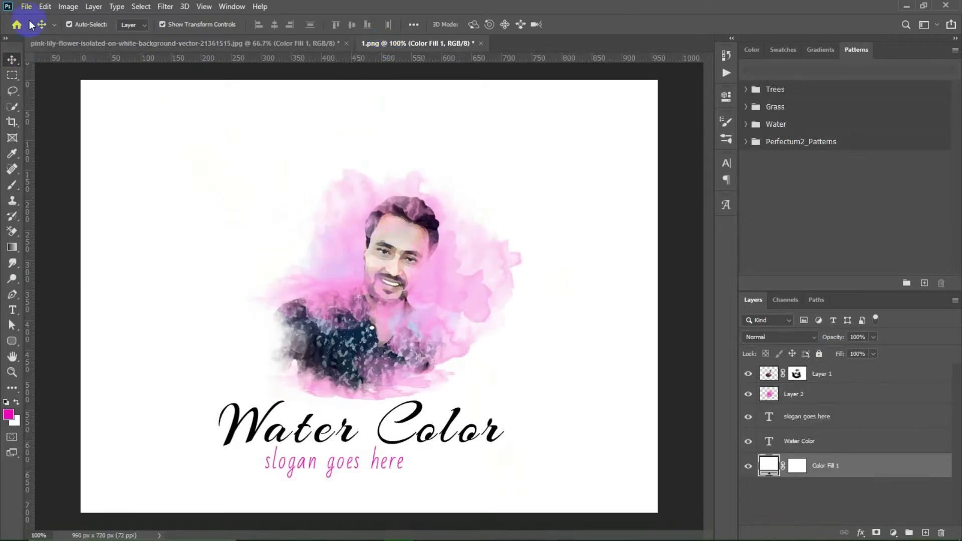
Browse the Downloads folder in the Open dialog, then close the lily document without saving
click(25, 7)
click(25, 7)
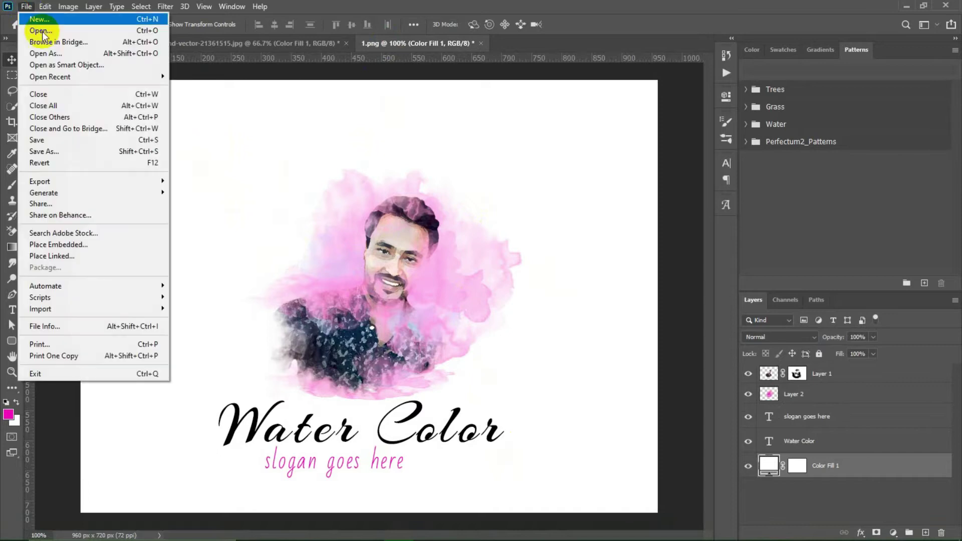
click(45, 22)
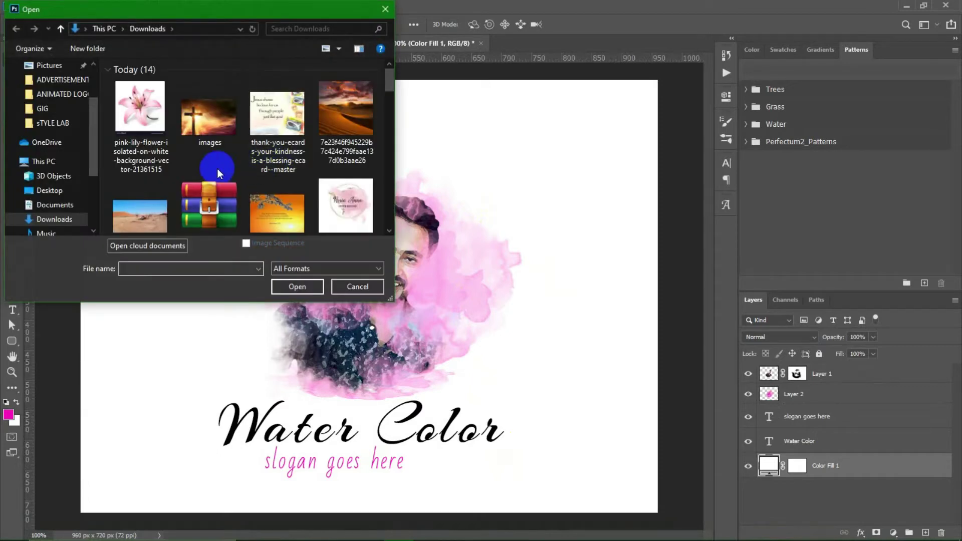
scroll(218, 168, down, 1)
scroll(217, 169, down, 2)
scroll(218, 173, down, 1)
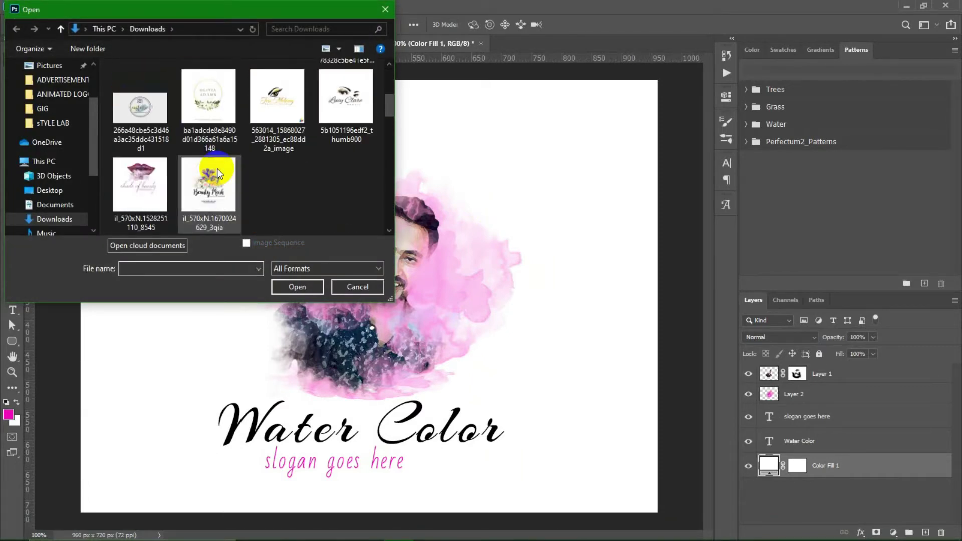
double_click(206, 172)
click(346, 44)
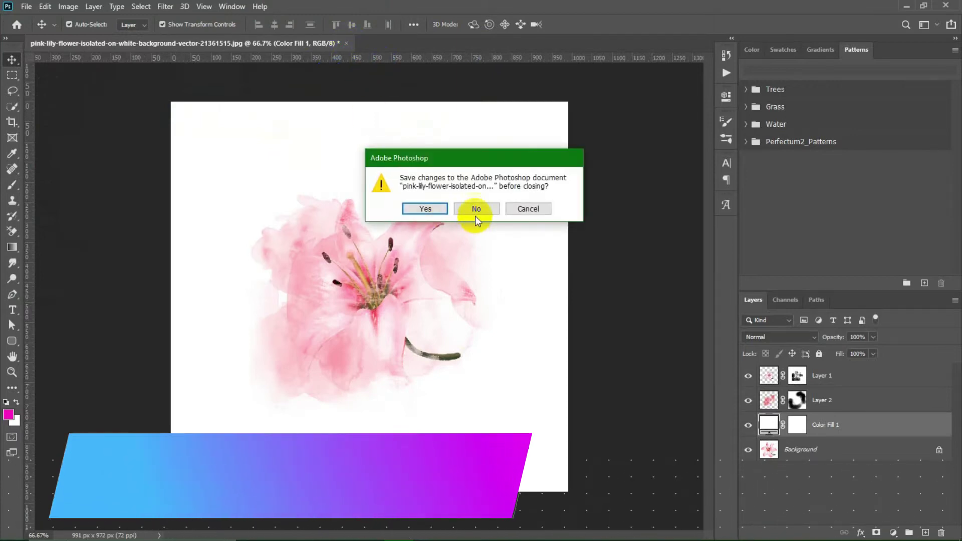
click(478, 209)
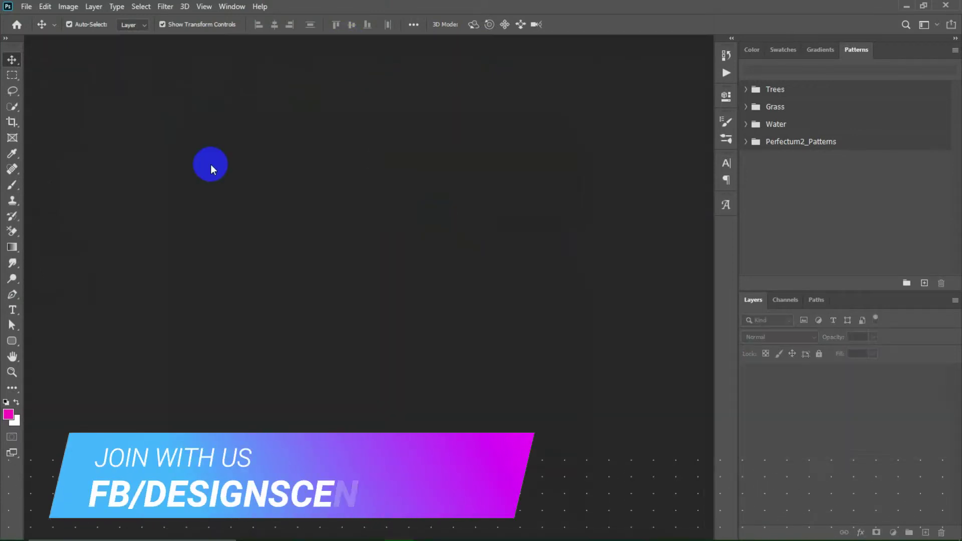
Open the portrait image '1' from the Downloads folder
click(26, 6)
click(50, 30)
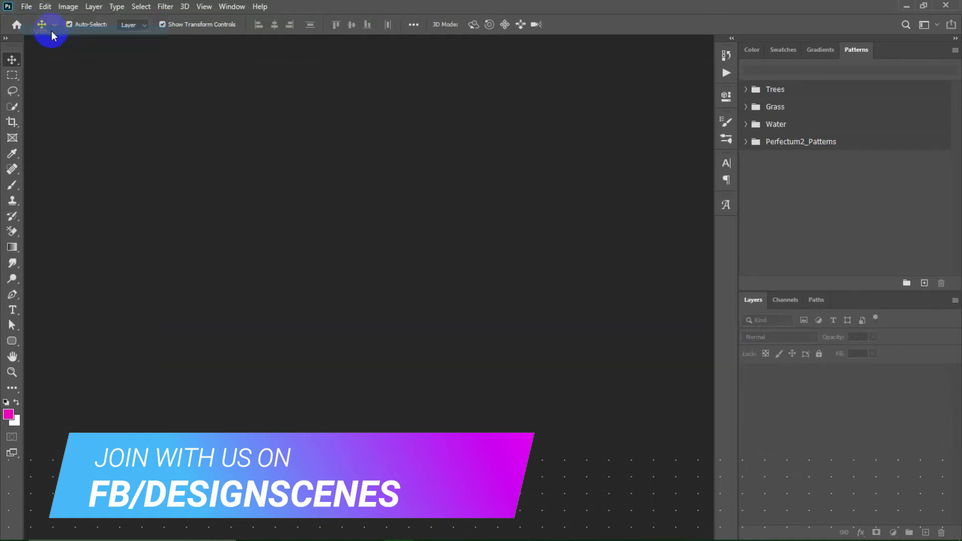
scroll(215, 234, down, 3)
scroll(232, 223, down, 3)
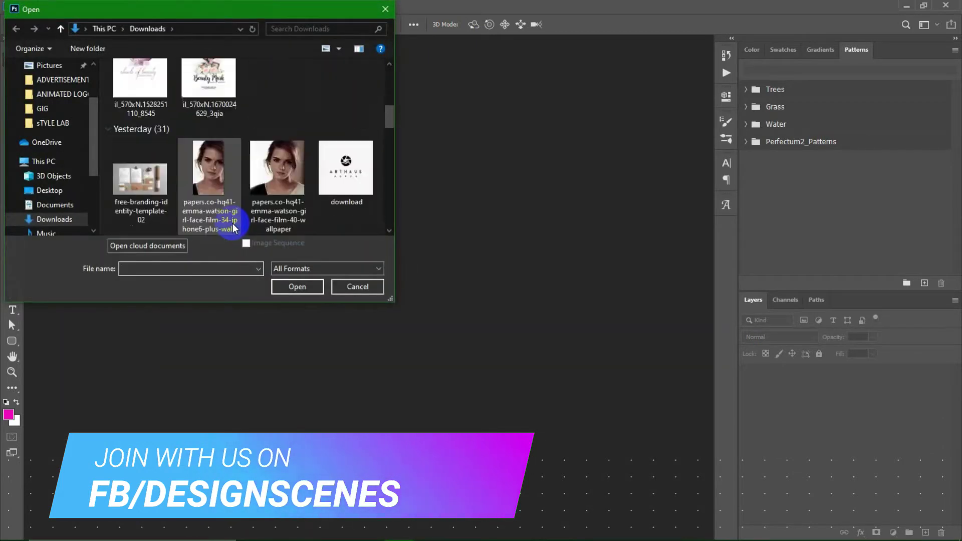
scroll(232, 223, down, 5)
click(224, 130)
click(303, 287)
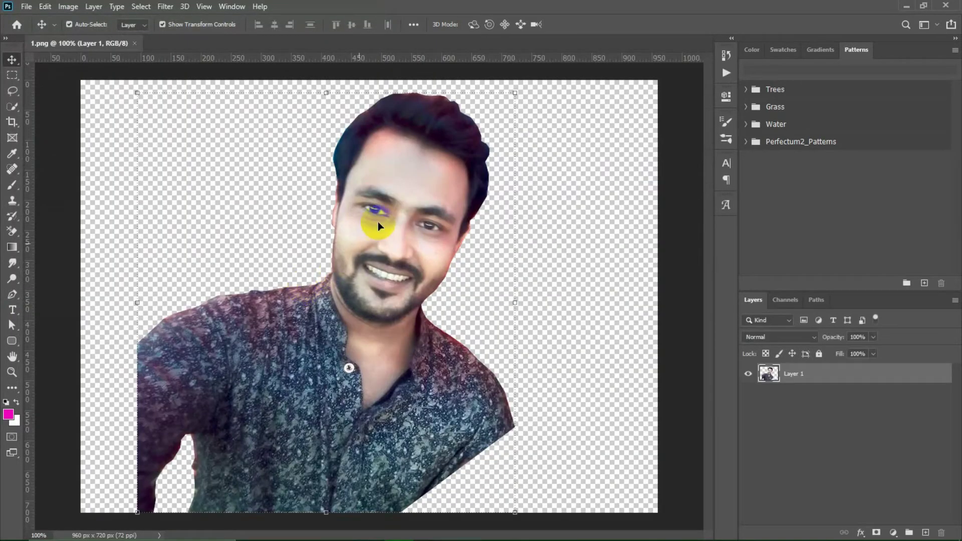
Scale the cut-out portrait to about 55% and move it nearer the canvas centre
drag(516, 98, 423, 343)
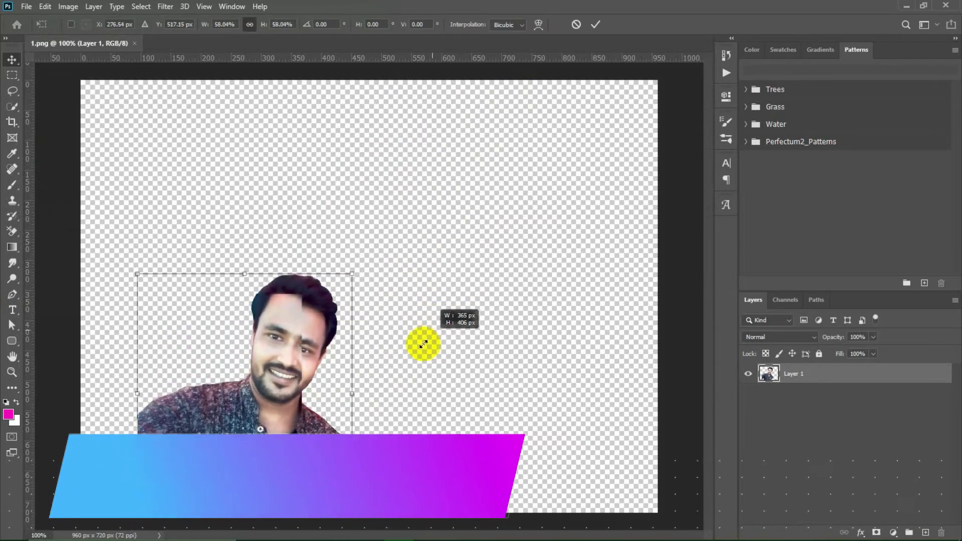
mouse_move(270, 369)
mouse_down()
mouse_move(373, 255)
mouse_move(379, 266)
mouse_up()
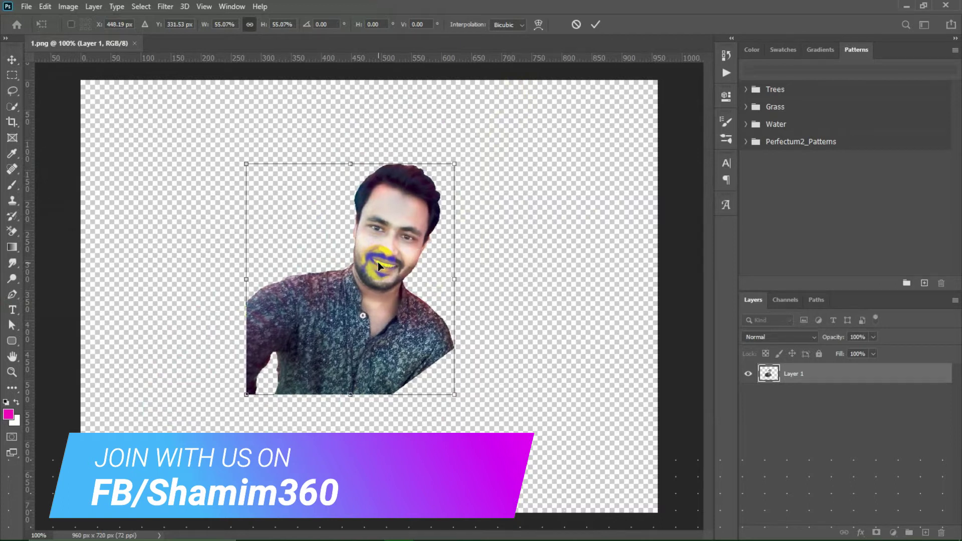
key(Return)
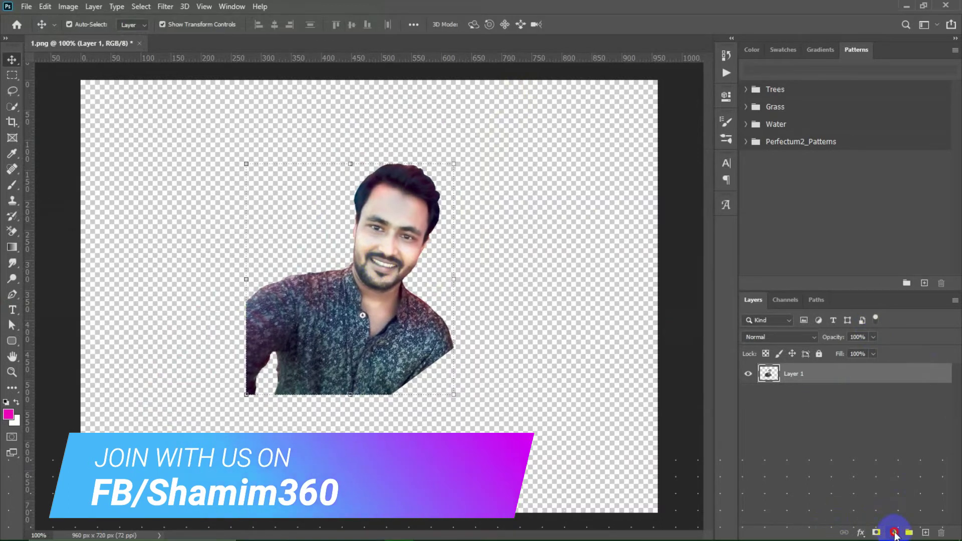
Add a white (#ffffff) Solid Color fill layer and place it below the portrait layer
click(895, 532)
click(914, 319)
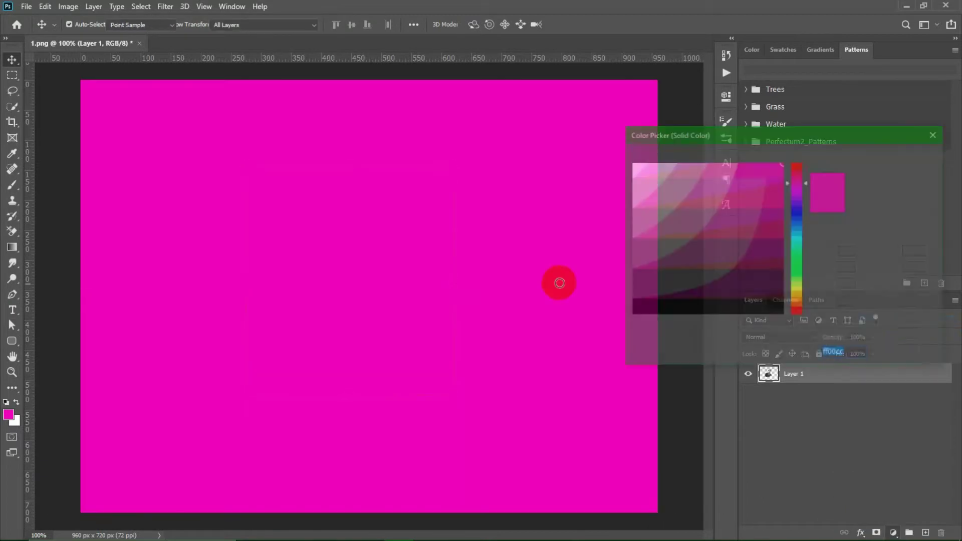
drag(638, 165, 622, 155)
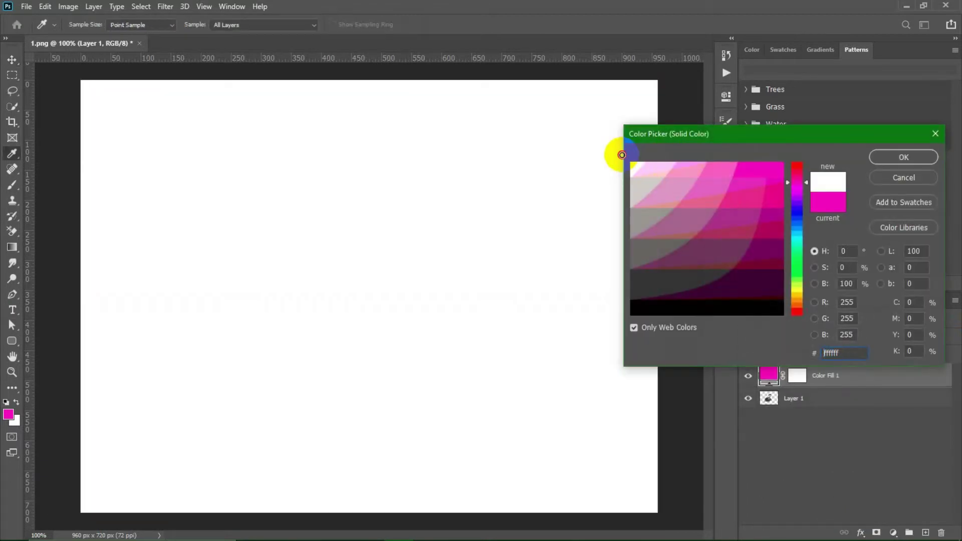
click(881, 160)
click(816, 378)
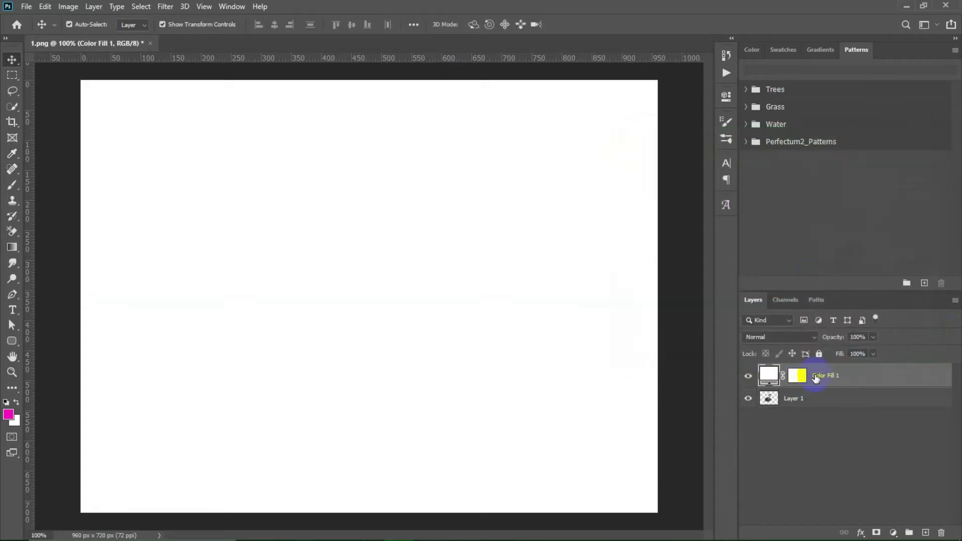
drag(855, 373, 837, 410)
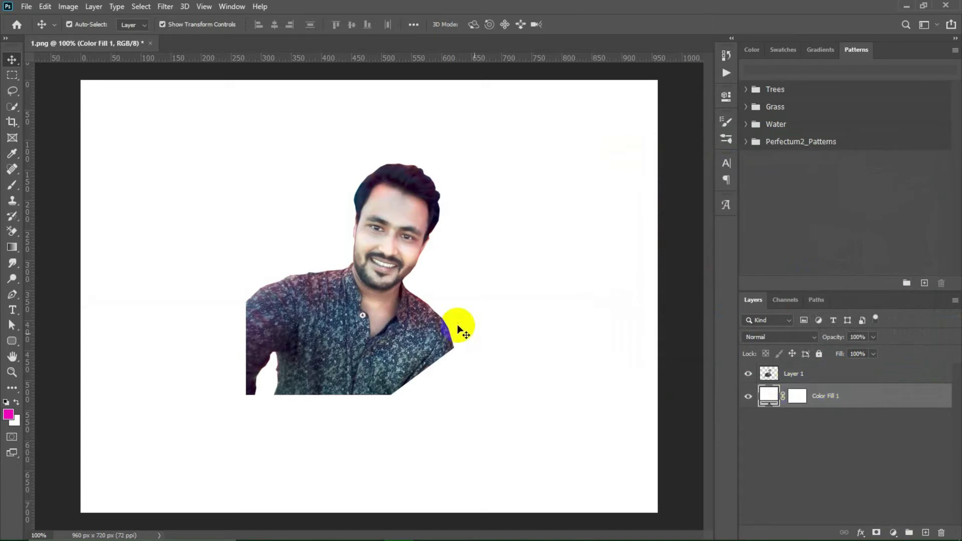
Shift the portrait slightly right and open the Filter Gallery on its layer
drag(377, 265, 391, 260)
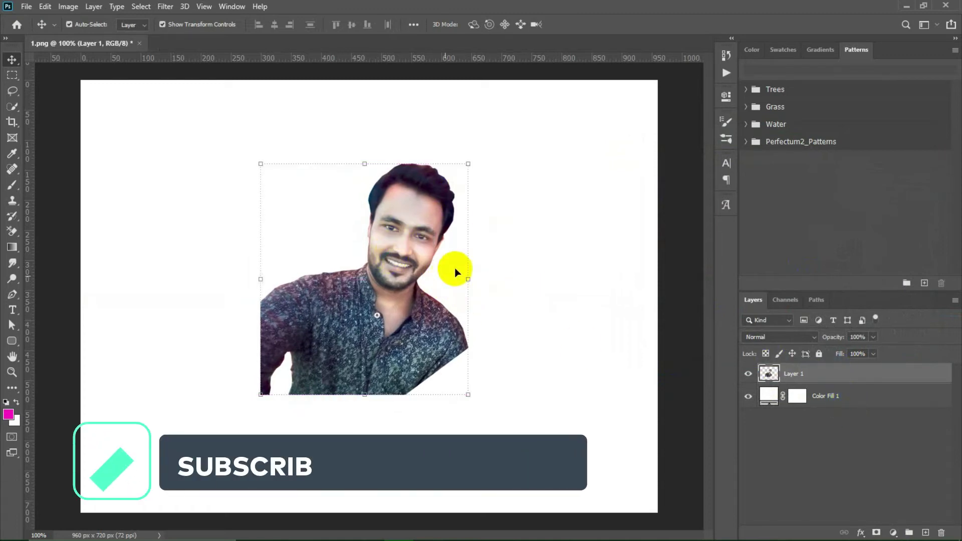
click(165, 7)
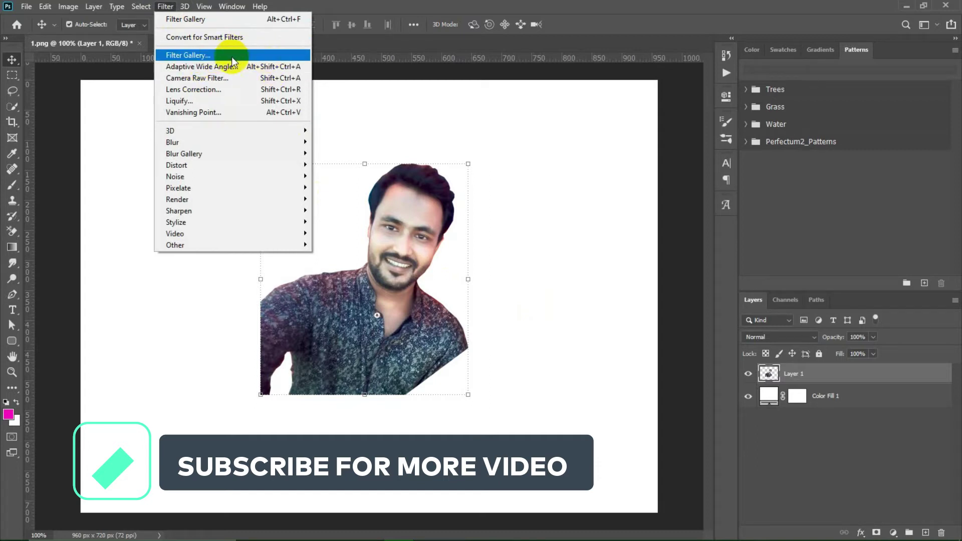
click(215, 56)
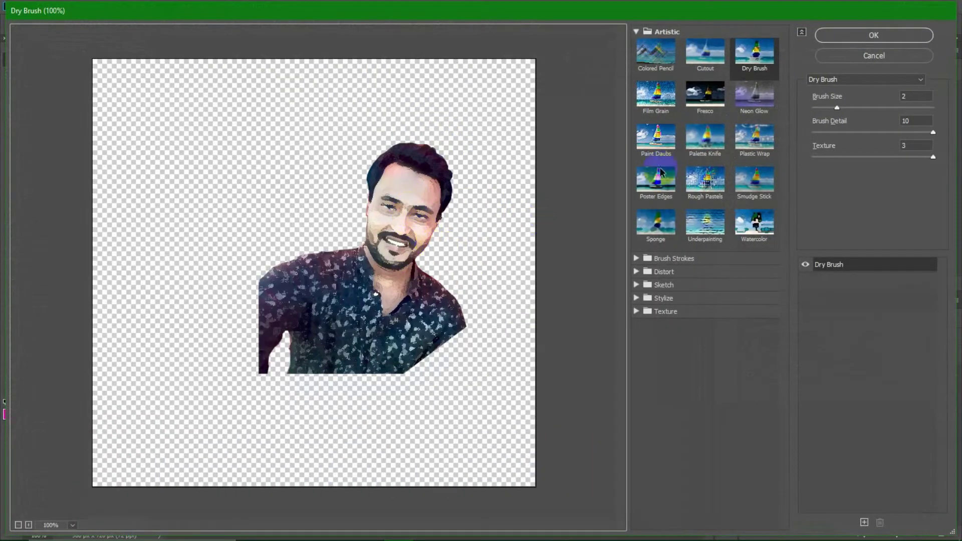
Choose the Dry Brush artistic filter and adjust its brush size, detail and texture sliders
click(767, 51)
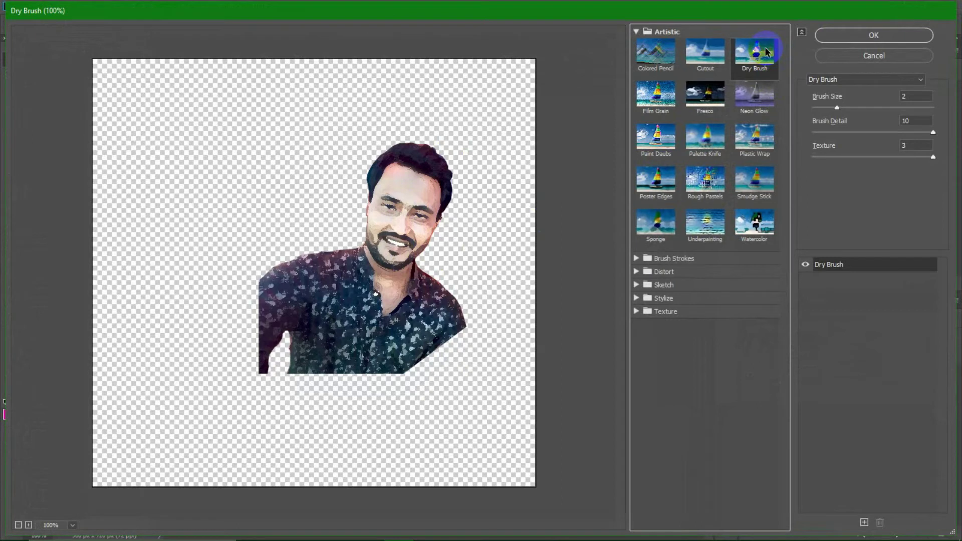
drag(840, 109, 842, 109)
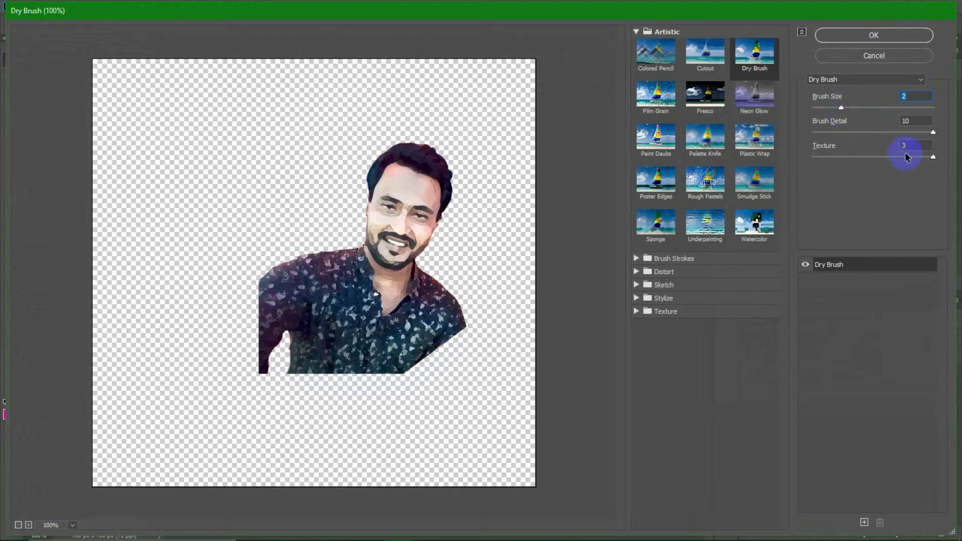
click(917, 117)
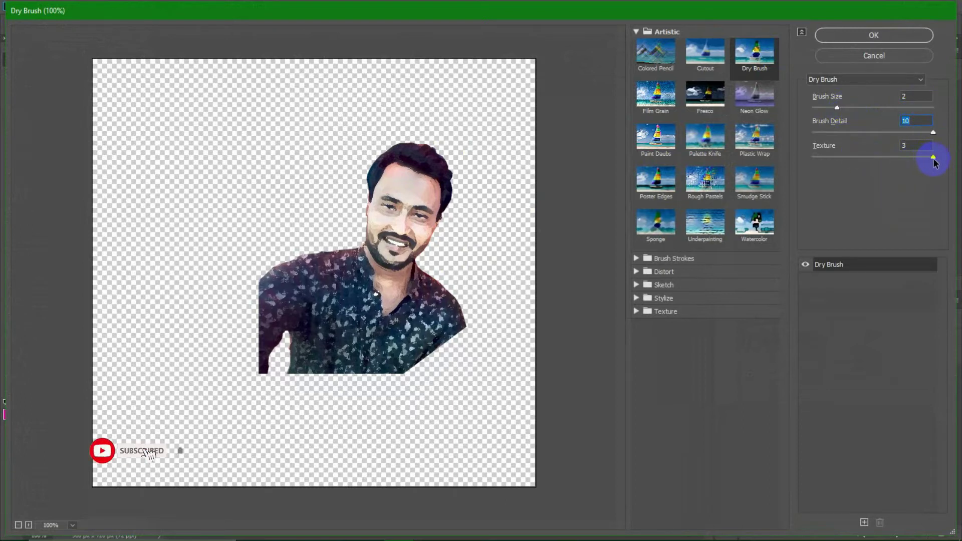
mouse_move(935, 162)
mouse_down()
mouse_move(870, 167)
mouse_move(915, 164)
mouse_up()
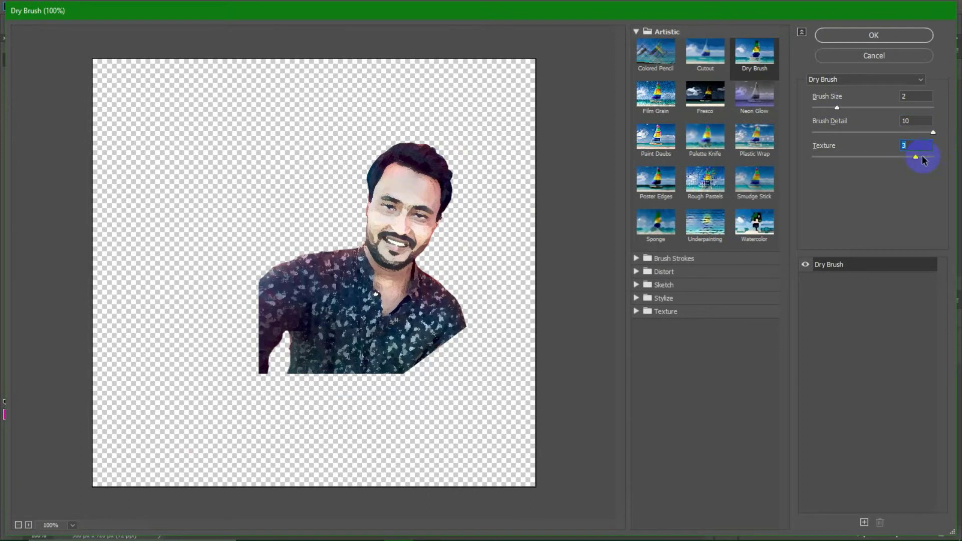
mouse_move(925, 138)
mouse_down()
mouse_move(909, 137)
mouse_move(927, 139)
mouse_up()
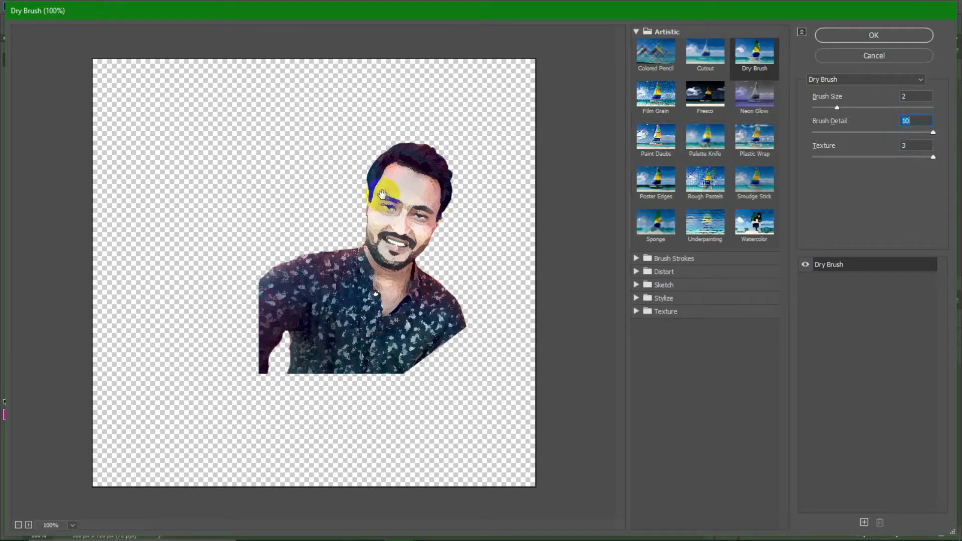
Apply Dry Brush with brush size 2, brush detail 10 and texture 3
click(915, 96)
click(914, 120)
click(902, 145)
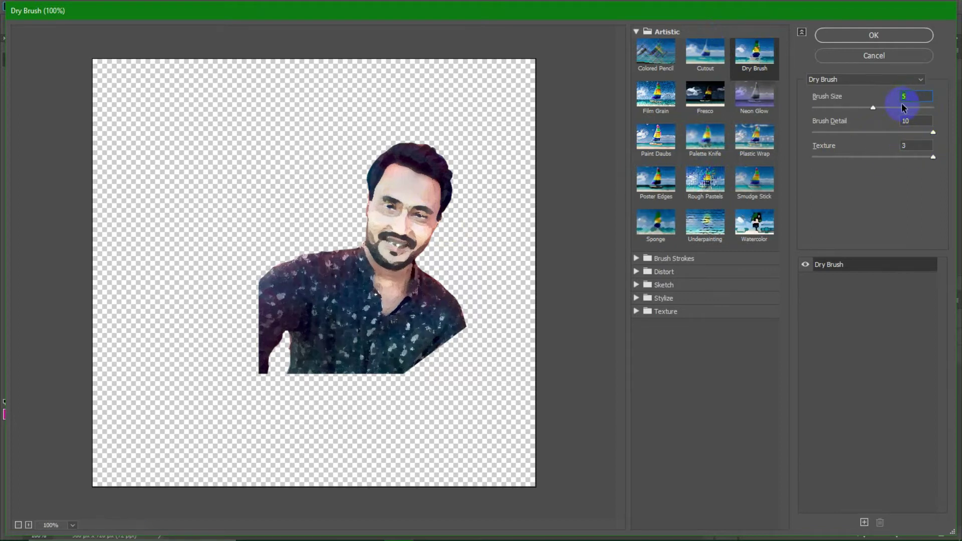
key(Down)
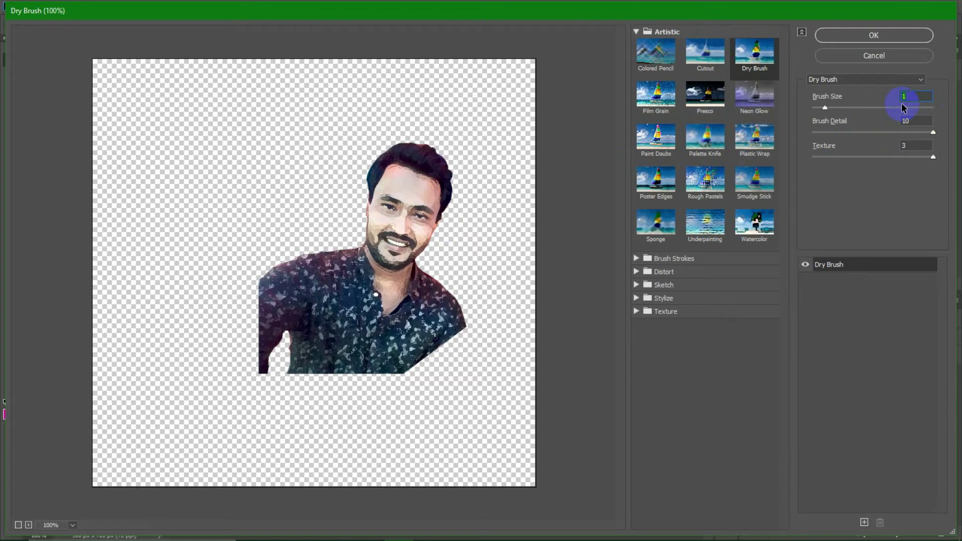
click(917, 96)
key(Up)
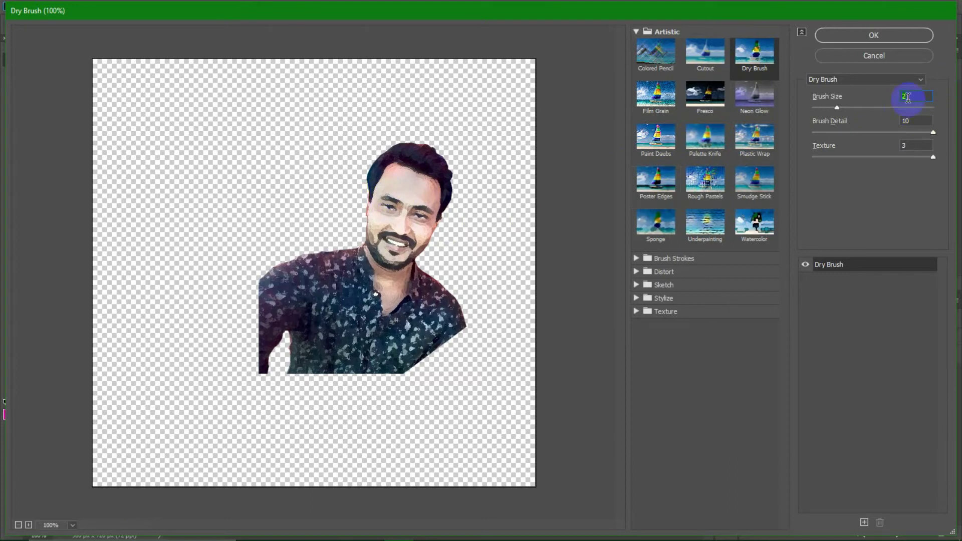
click(890, 34)
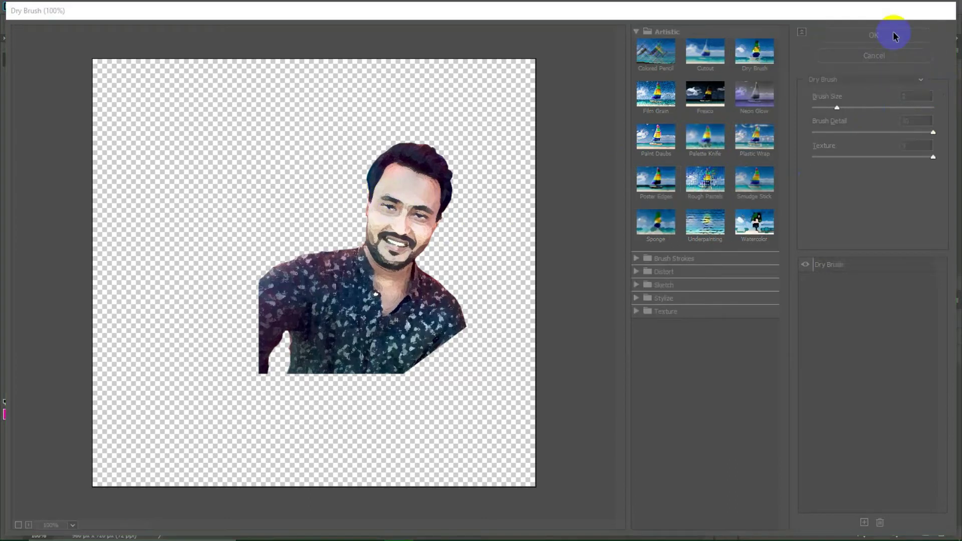
click(757, 371)
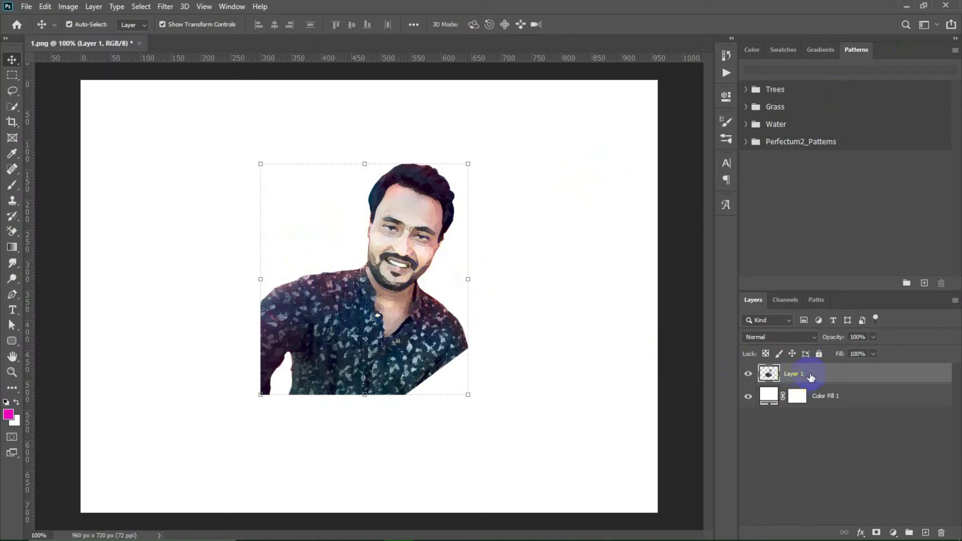
Add a white layer mask to Layer 1 and reset colours to default black and white
click(877, 530)
double_click(797, 373)
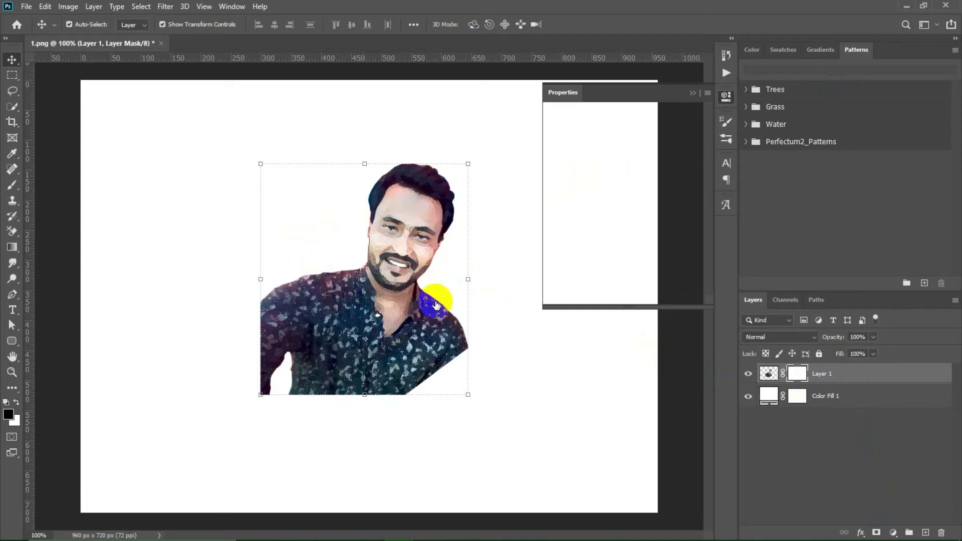
click(698, 94)
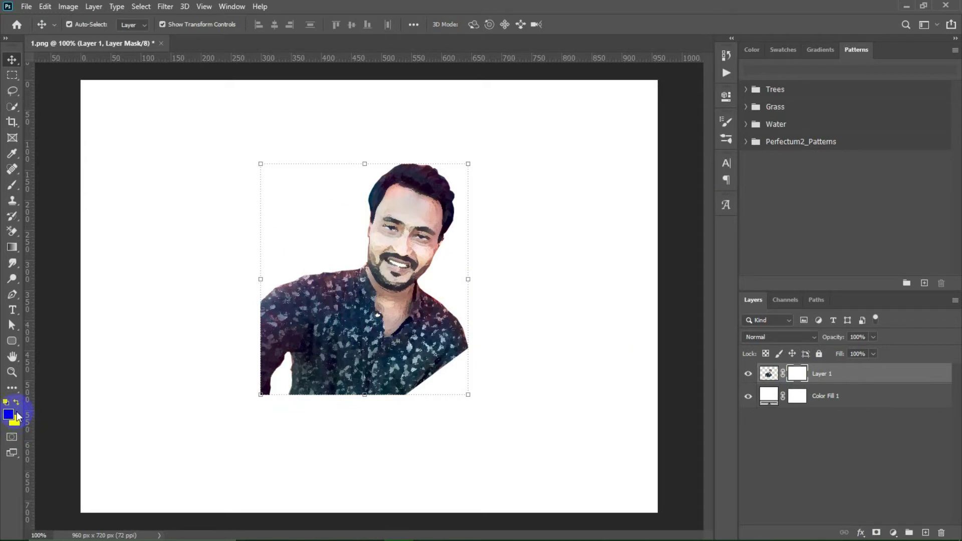
key(d)
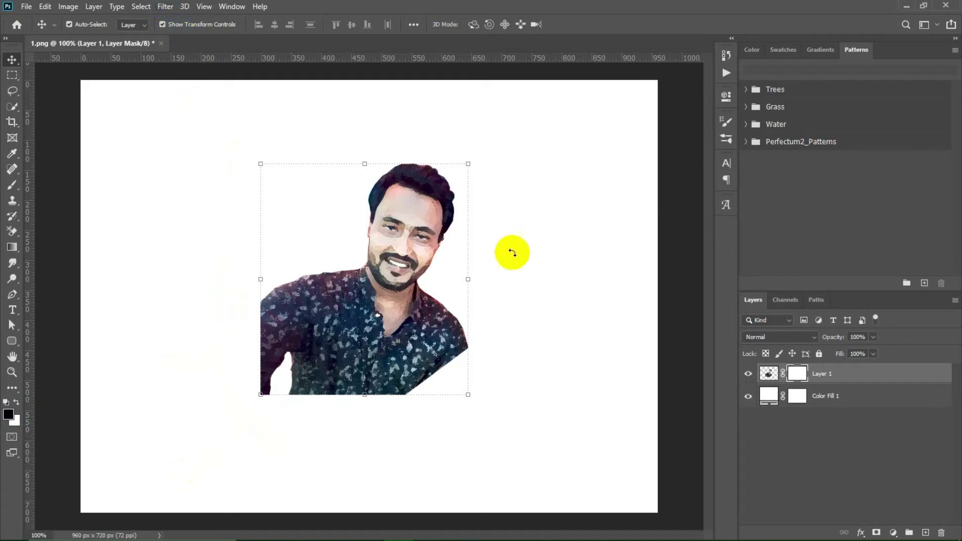
Set up the Brush tool with the 1000 px splash tip at 300 px and 39% opacity
click(10, 186)
click(727, 163)
click(726, 122)
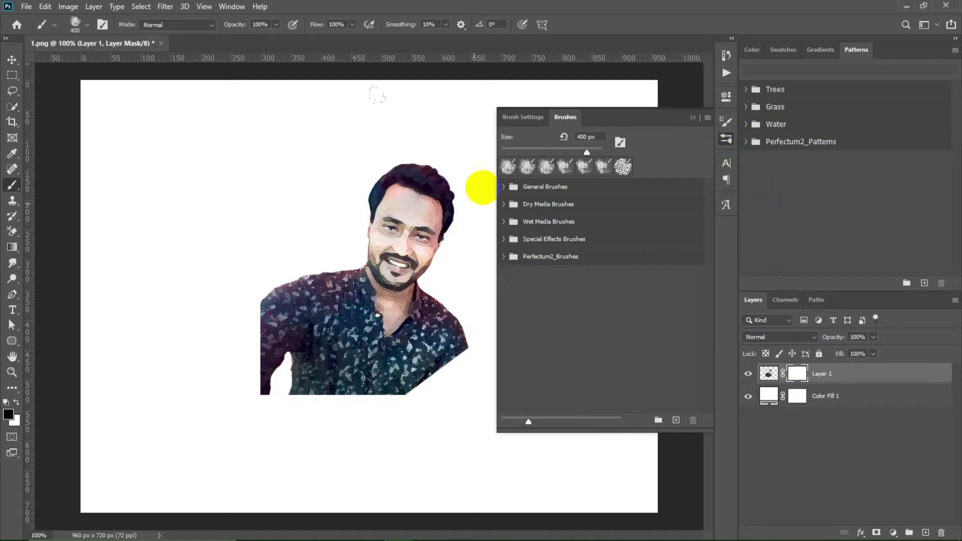
click(524, 117)
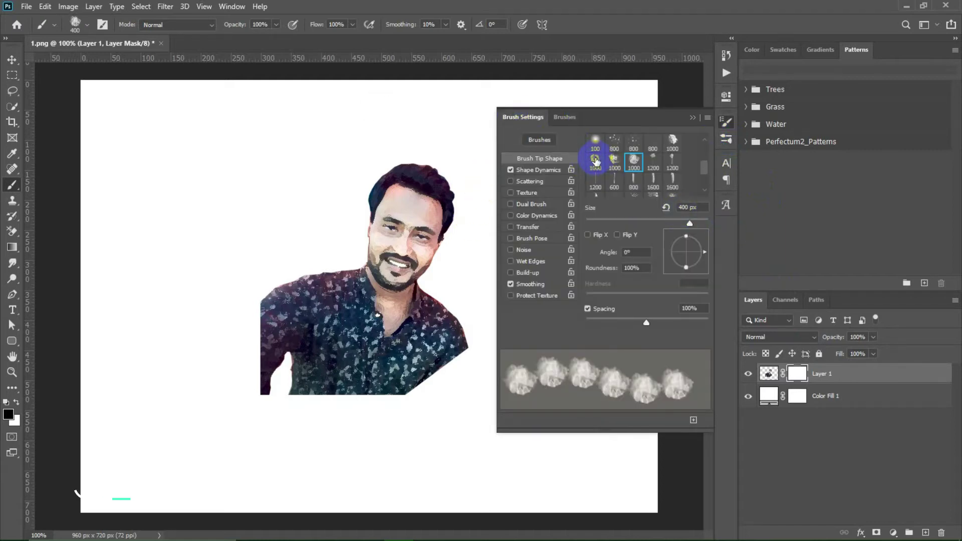
click(596, 160)
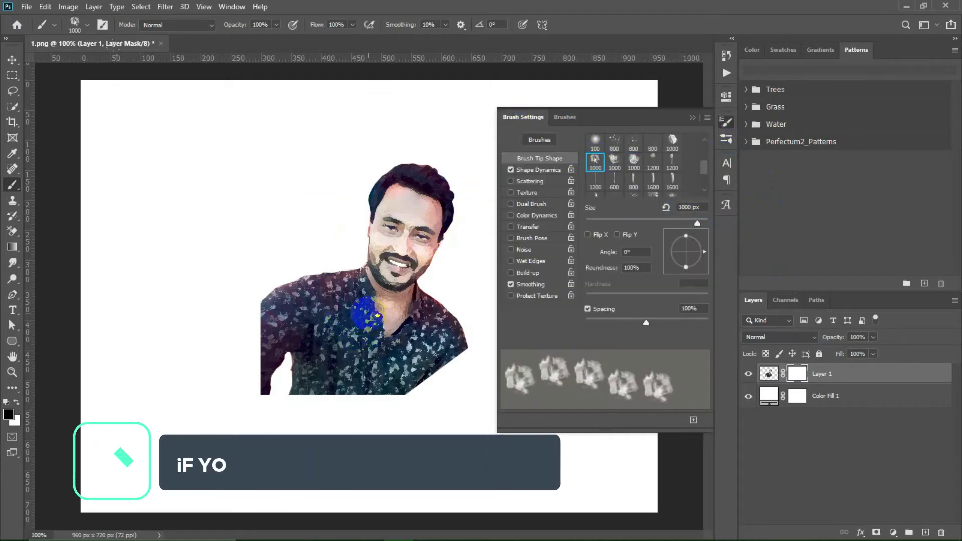
click(693, 118)
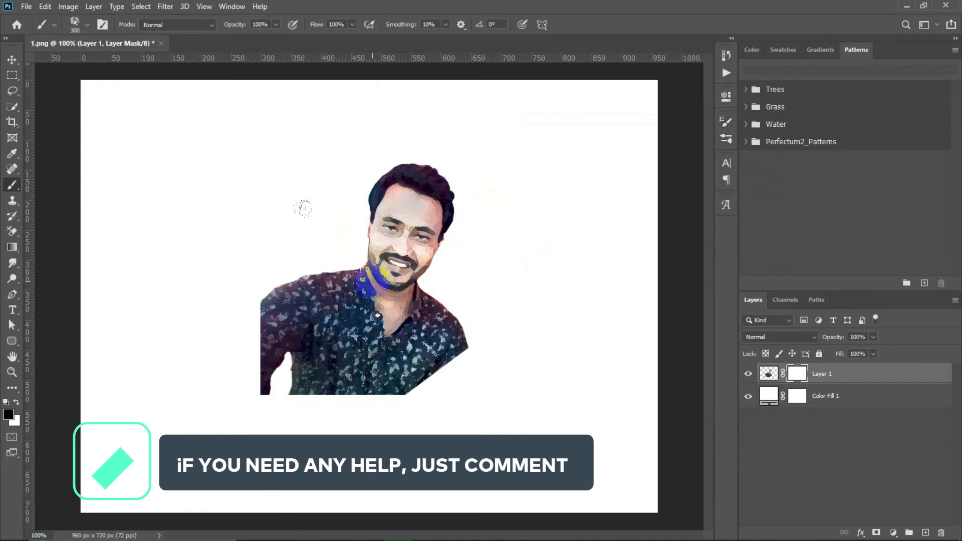
click(276, 25)
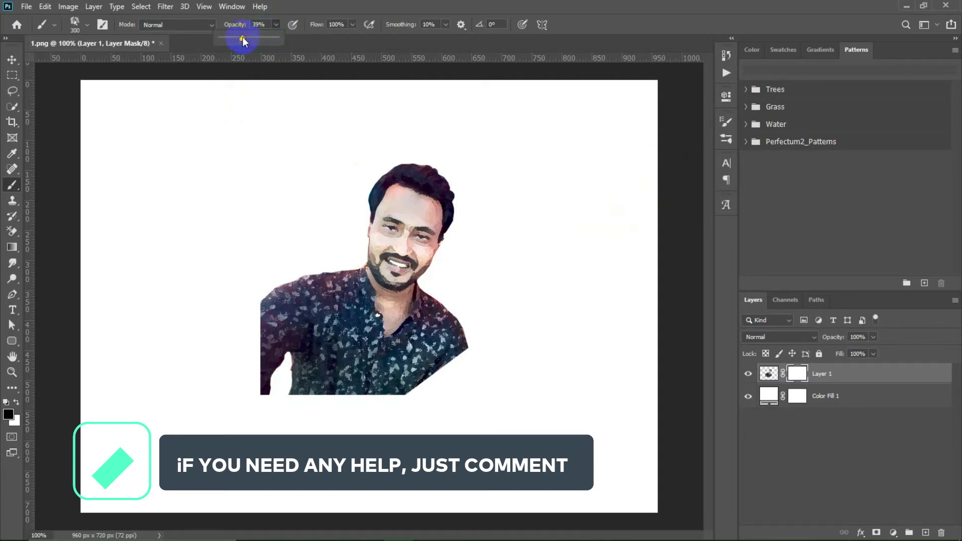
click(727, 139)
click(523, 116)
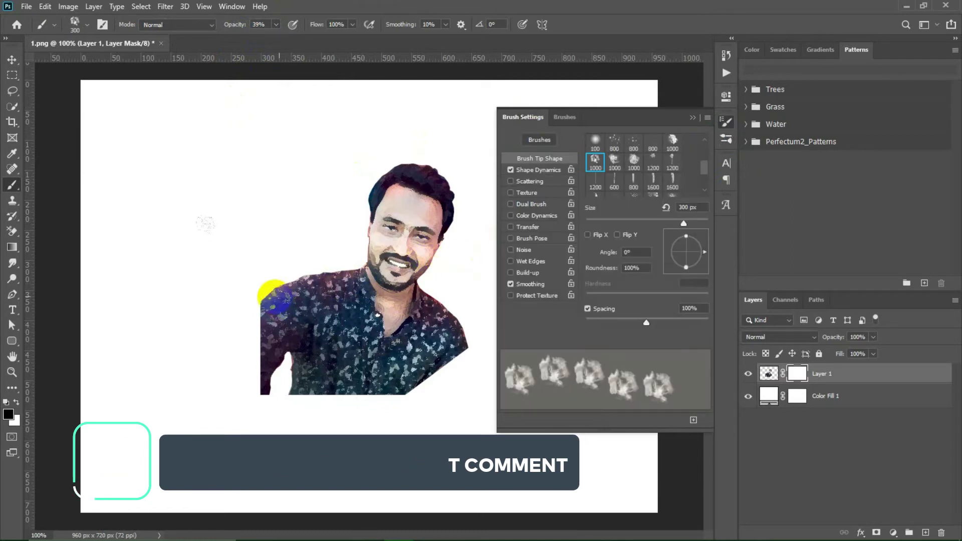
Raise brush opacity to 66% and paint black on the mask to fade the shirt's left and lower edges
drag(274, 311, 409, 379)
click(275, 25)
drag(275, 40, 293, 40)
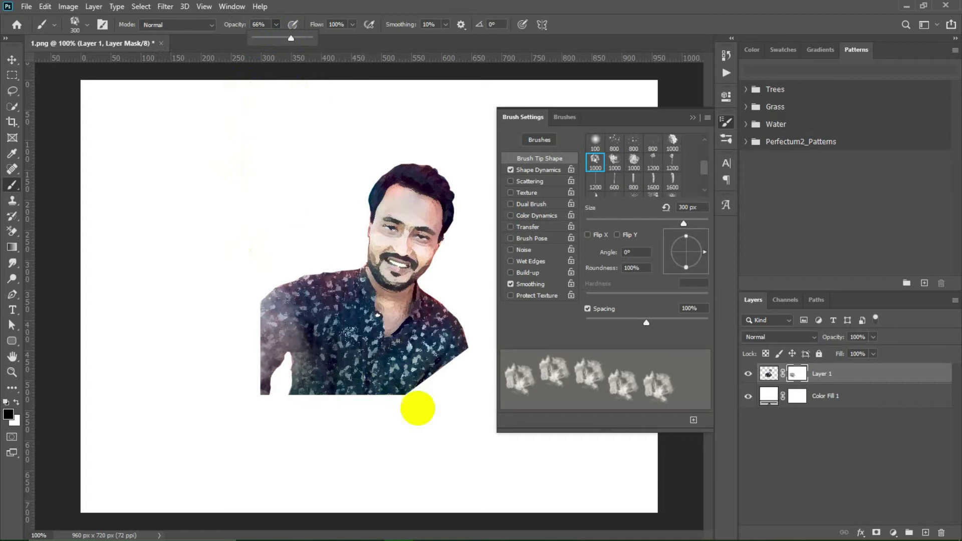
drag(419, 408, 441, 424)
drag(301, 387, 269, 275)
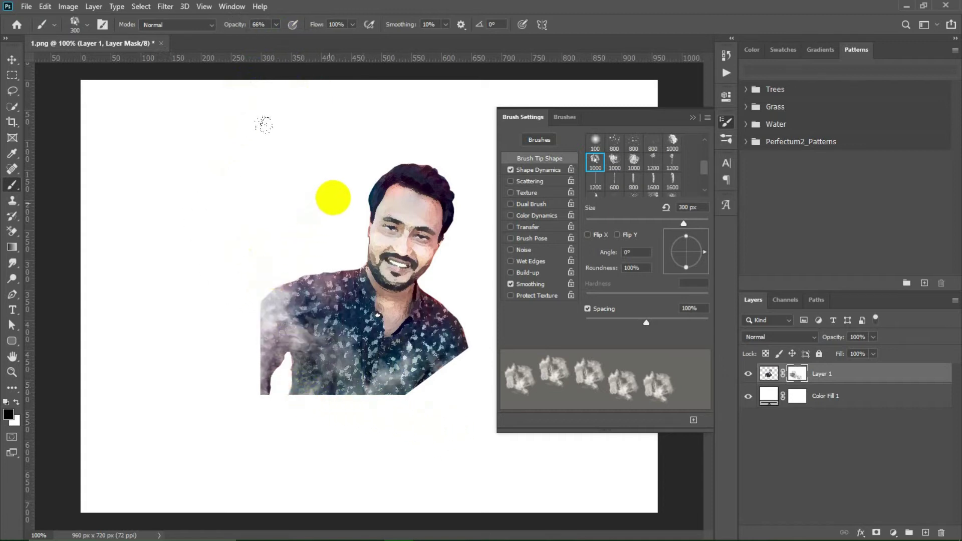
click(488, 240)
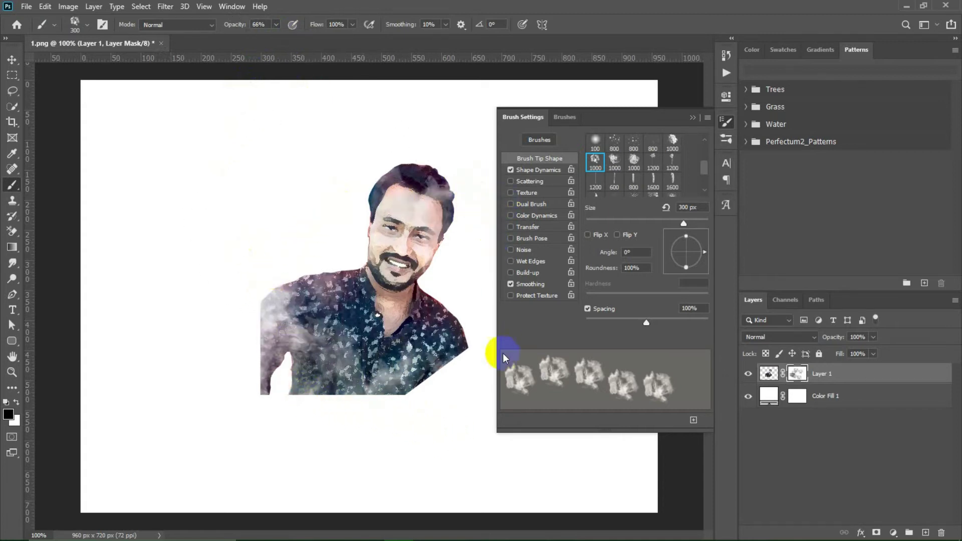
key(ctrl+z)
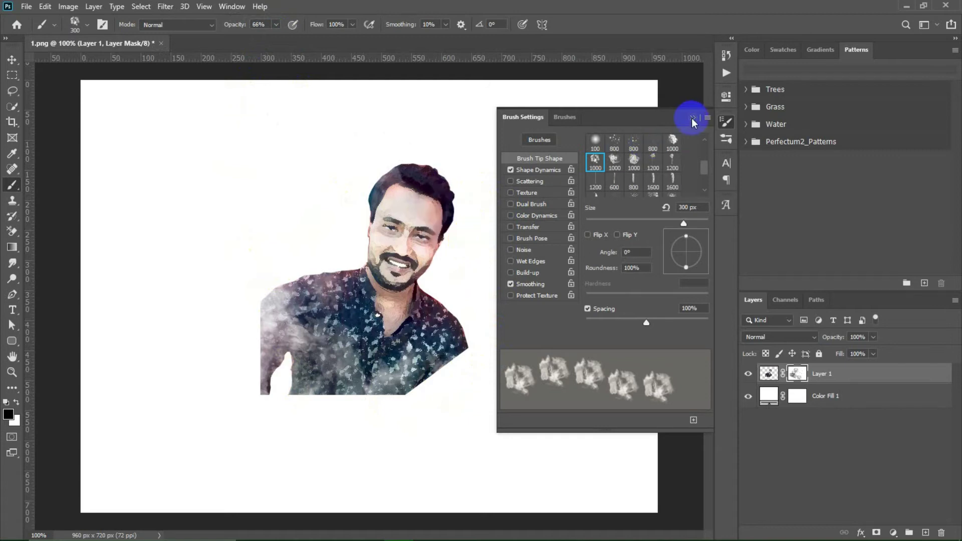
click(693, 118)
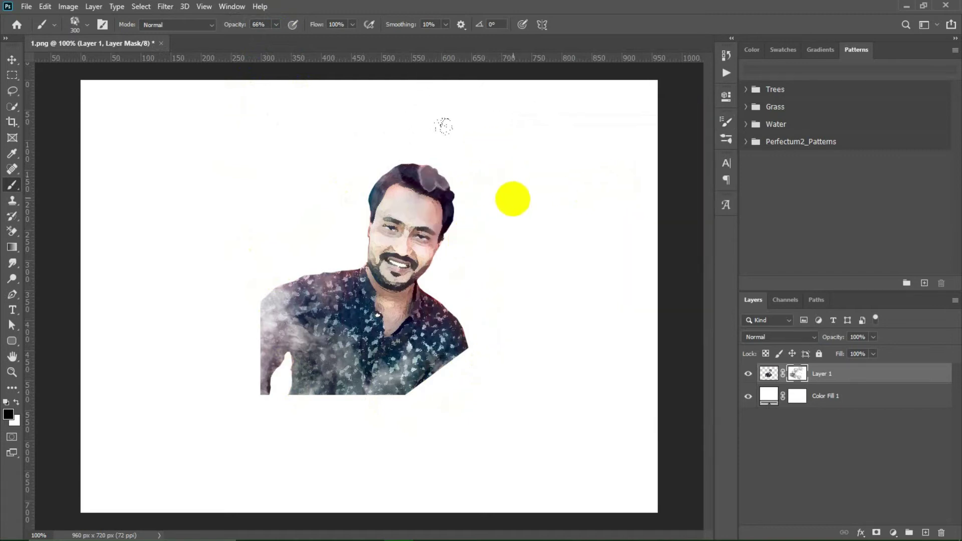
Fade the right side of the hair and the lower-right and lower-left shirt edges into white
drag(444, 170, 466, 196)
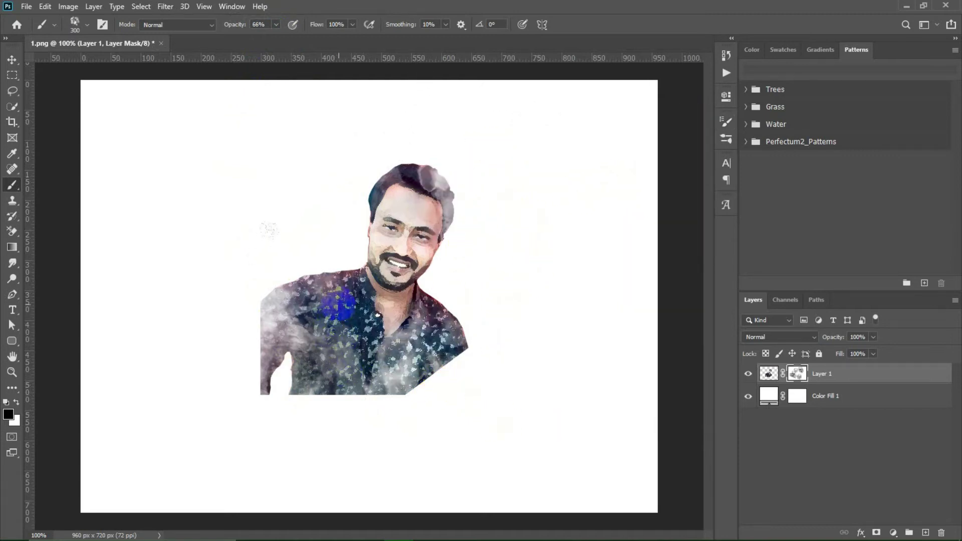
mouse_move(449, 331)
mouse_down()
mouse_move(388, 399)
mouse_move(468, 317)
mouse_up()
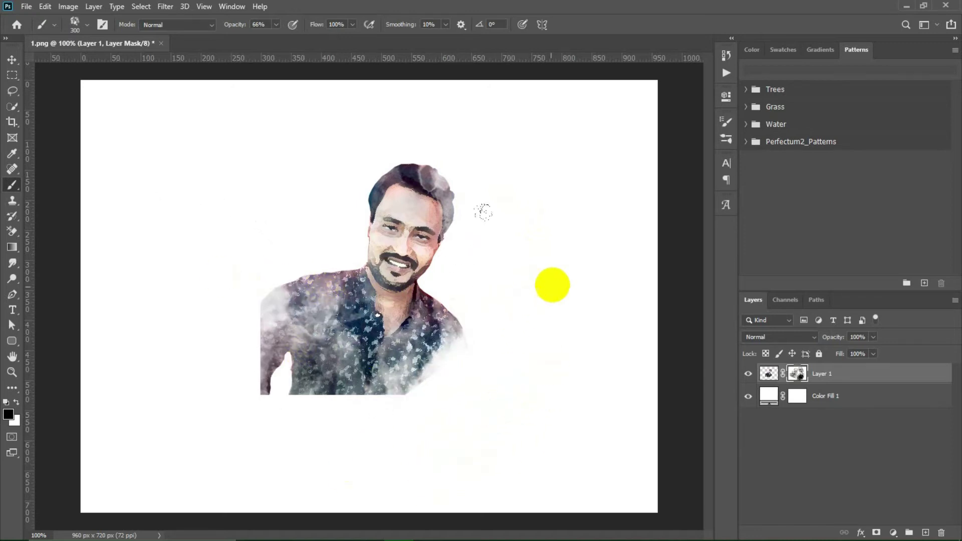
drag(290, 377, 194, 395)
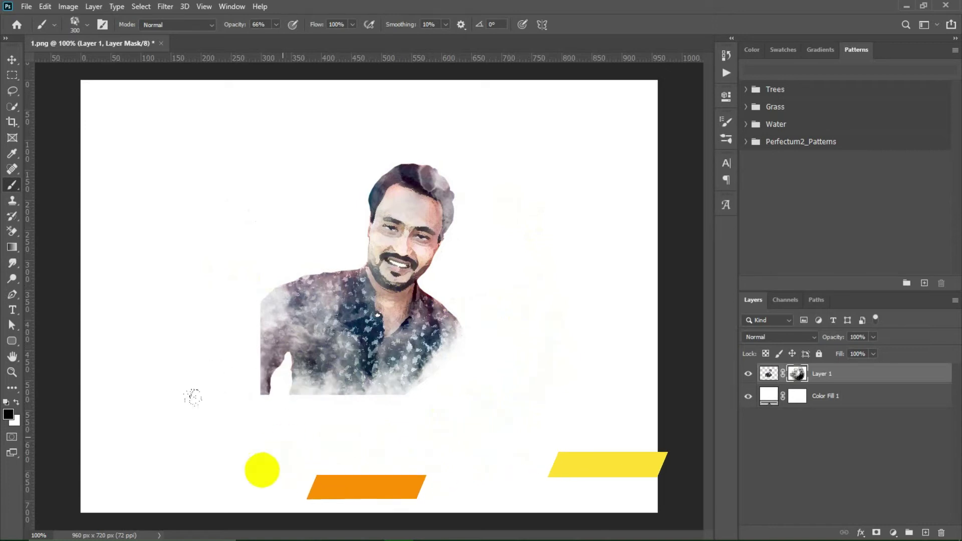
mouse_move(167, 345)
mouse_down()
mouse_move(140, 340)
mouse_move(144, 265)
mouse_move(211, 339)
mouse_move(300, 411)
mouse_move(282, 386)
mouse_up()
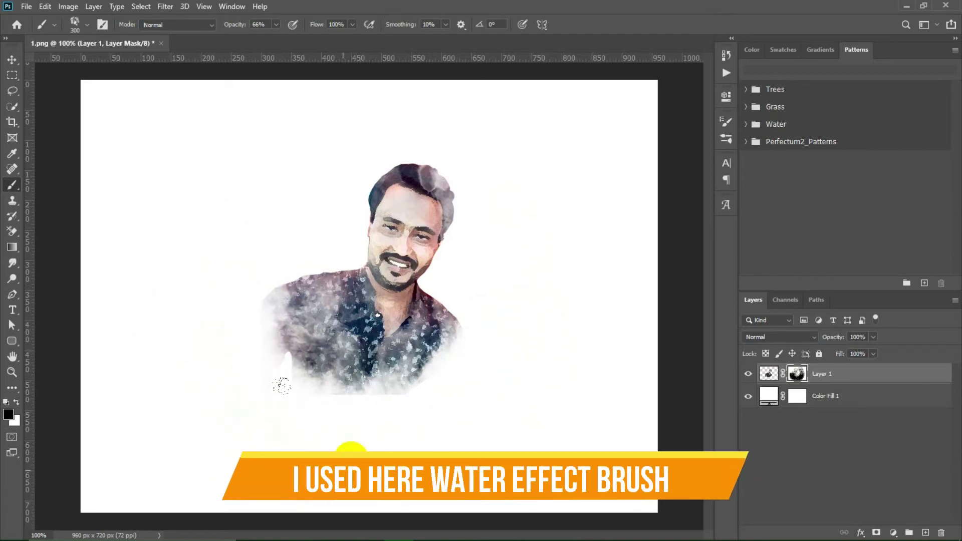
mouse_move(319, 412)
mouse_down()
mouse_move(243, 370)
mouse_move(217, 195)
mouse_move(236, 181)
mouse_up()
mouse_move(278, 217)
mouse_down()
mouse_move(247, 182)
mouse_move(253, 209)
mouse_move(308, 217)
mouse_move(267, 191)
mouse_move(477, 322)
mouse_move(441, 301)
mouse_move(454, 229)
mouse_move(339, 129)
mouse_move(299, 129)
mouse_move(318, 142)
mouse_move(262, 161)
mouse_move(458, 290)
mouse_move(464, 232)
mouse_move(492, 271)
mouse_move(461, 275)
mouse_move(458, 260)
mouse_move(485, 264)
mouse_move(507, 242)
mouse_move(454, 189)
mouse_move(440, 289)
mouse_move(450, 306)
mouse_move(421, 427)
mouse_move(458, 393)
mouse_up()
click(770, 374)
click(13, 59)
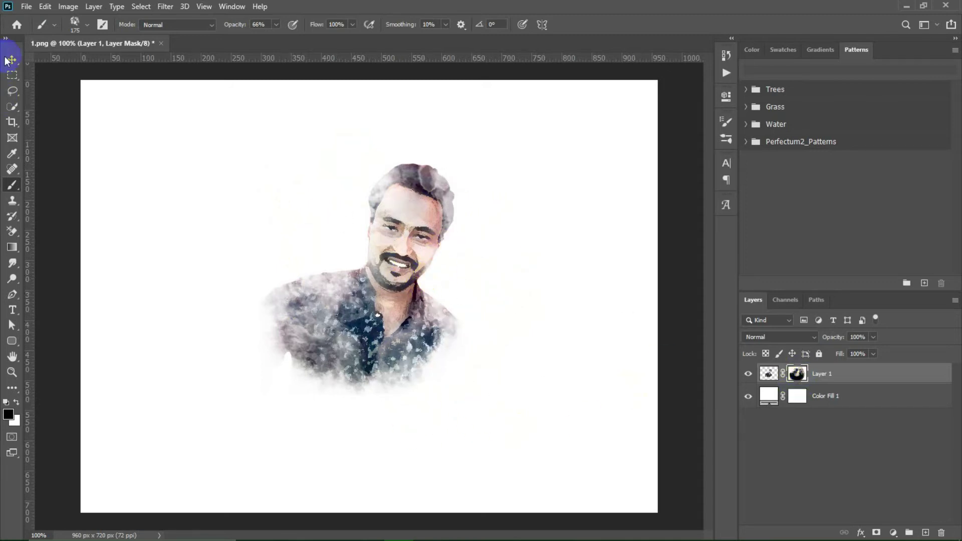
Add an empty layer below the portrait and choose a large 1000 px watercolour splash brush
click(494, 218)
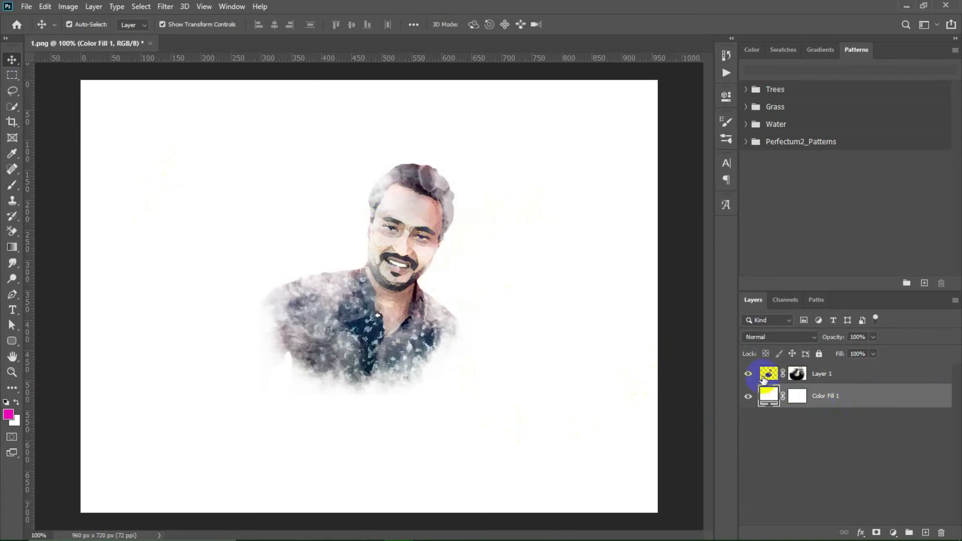
click(926, 532)
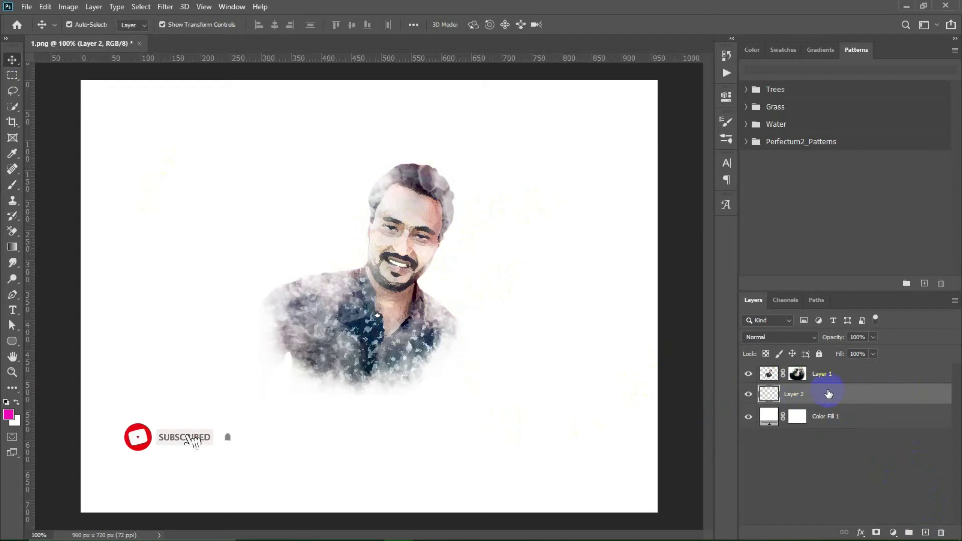
click(727, 140)
click(523, 117)
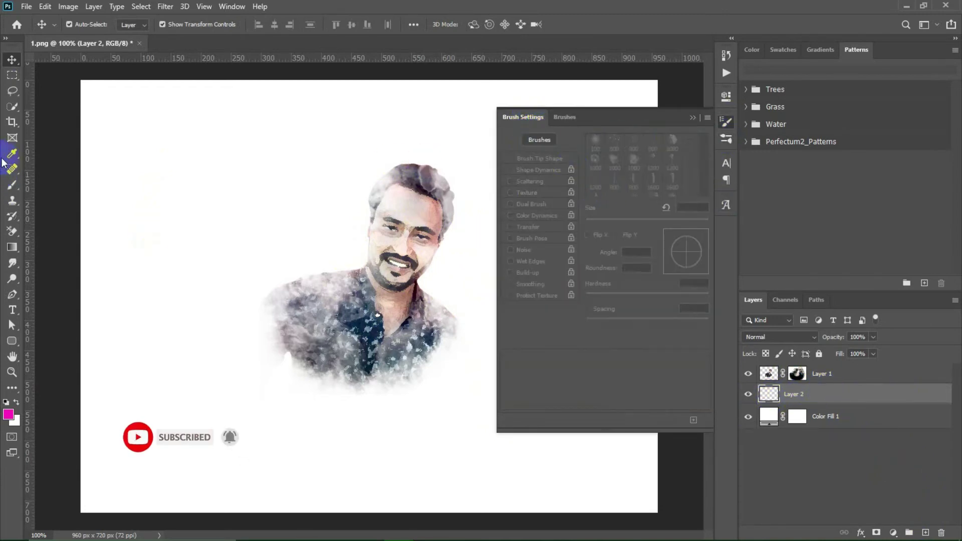
click(12, 184)
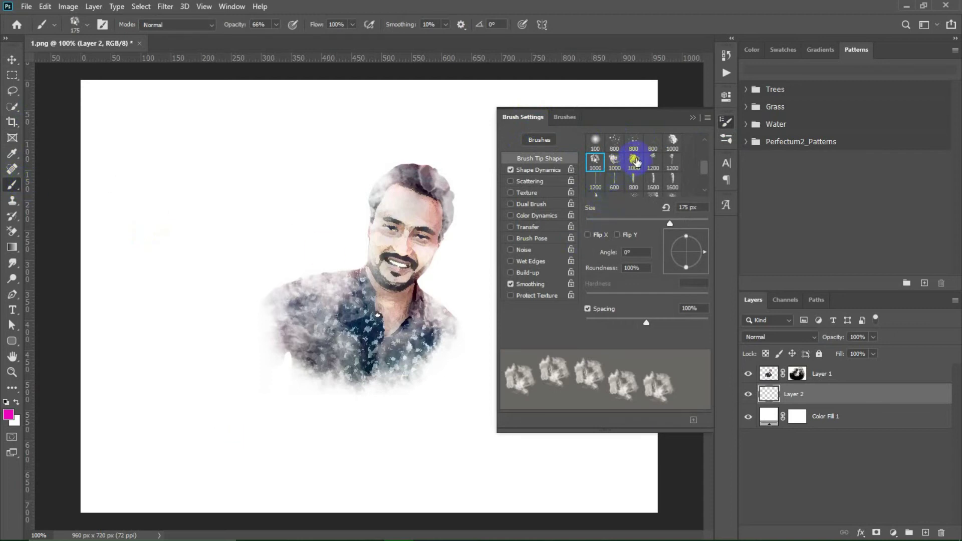
click(635, 160)
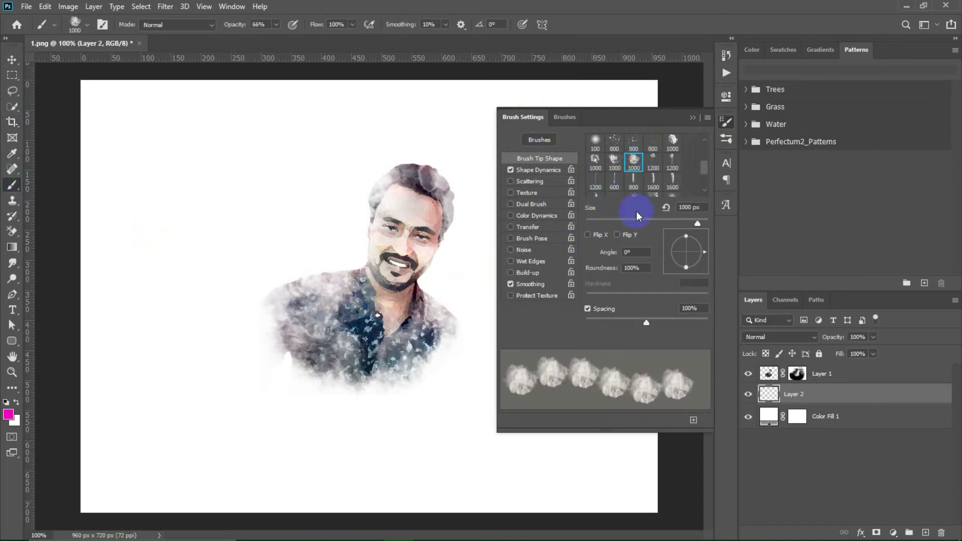
click(694, 118)
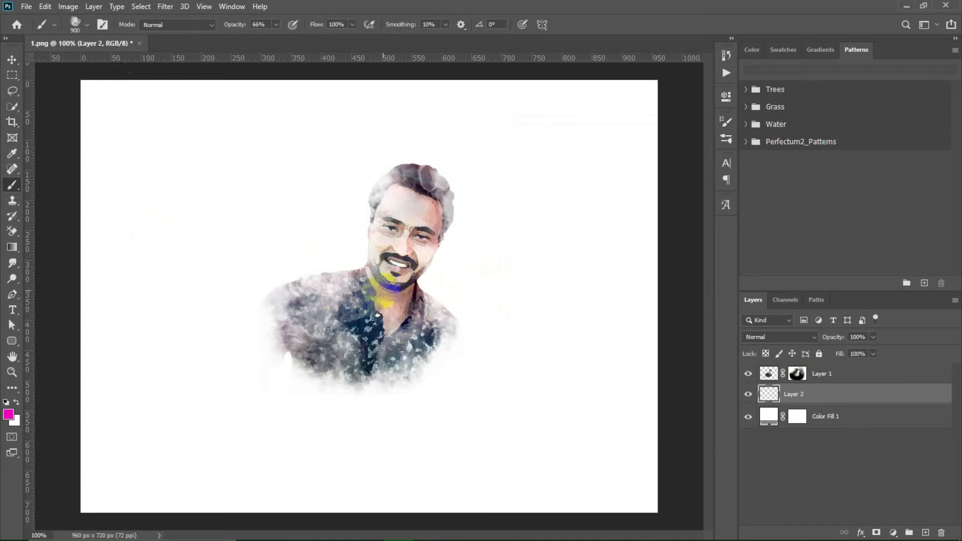
key(ctrl+z)
Raise the brush opacity to 96% and stamp a large pink splash around the portrait
click(296, 104)
drag(293, 37, 294, 38)
click(346, 231)
click(351, 288)
click(494, 330)
Choose blue as the paint colour and stamp a blue splash on the portrait's right side
click(8, 415)
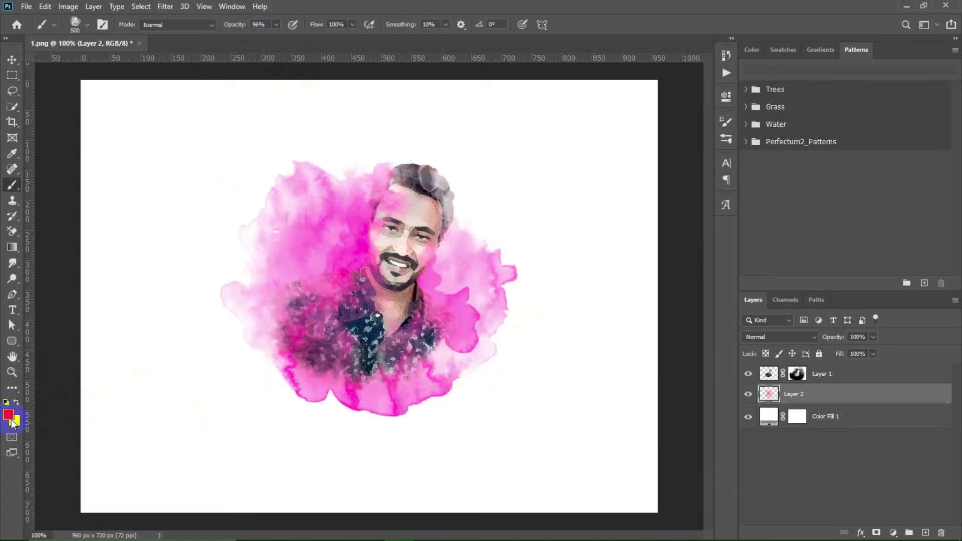
click(794, 215)
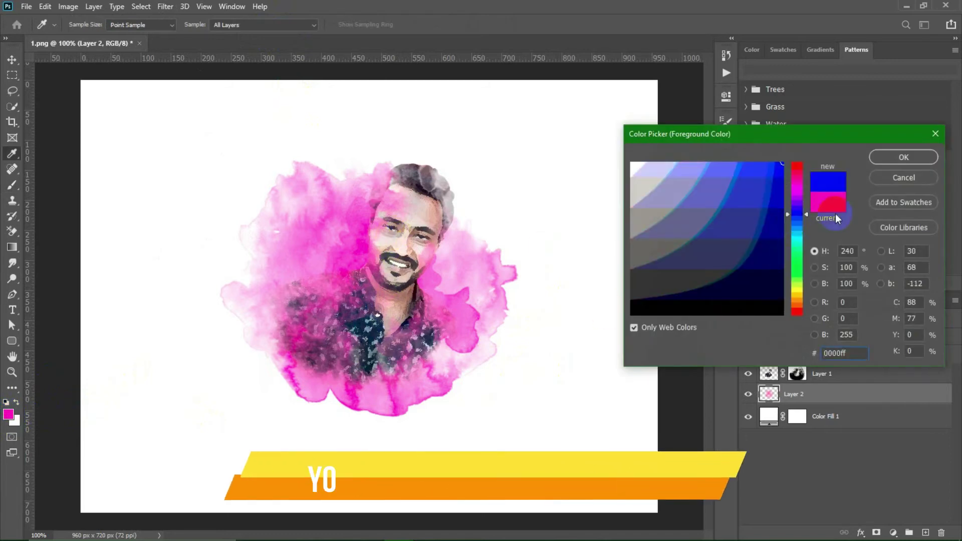
click(772, 173)
click(893, 159)
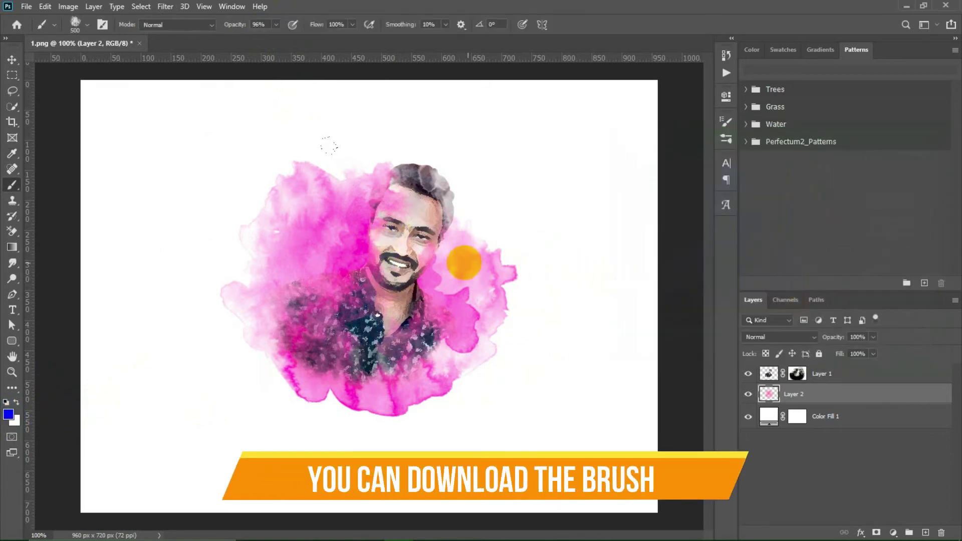
click(435, 310)
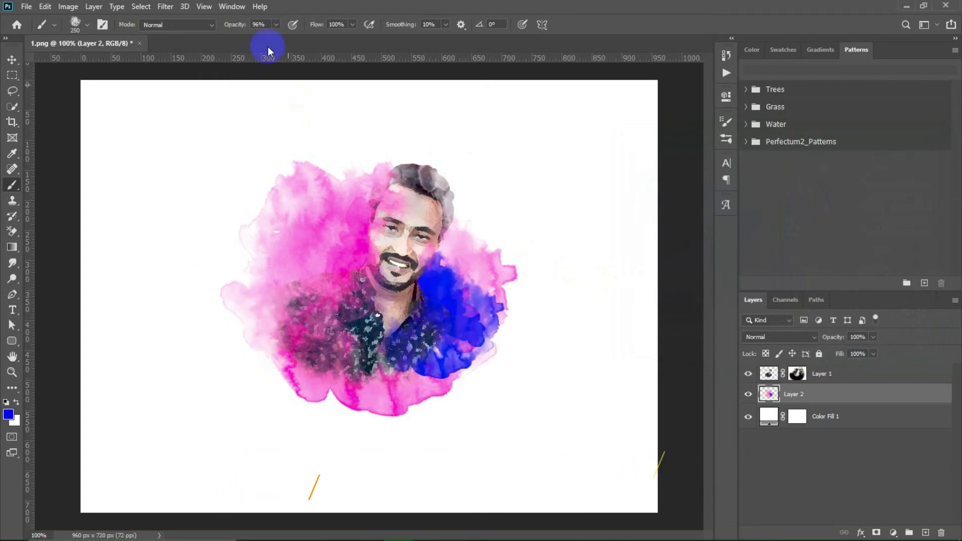
At 53% brush opacity, stamp a purple-blue splash left of the portrait, then choose green
drag(278, 39, 253, 38)
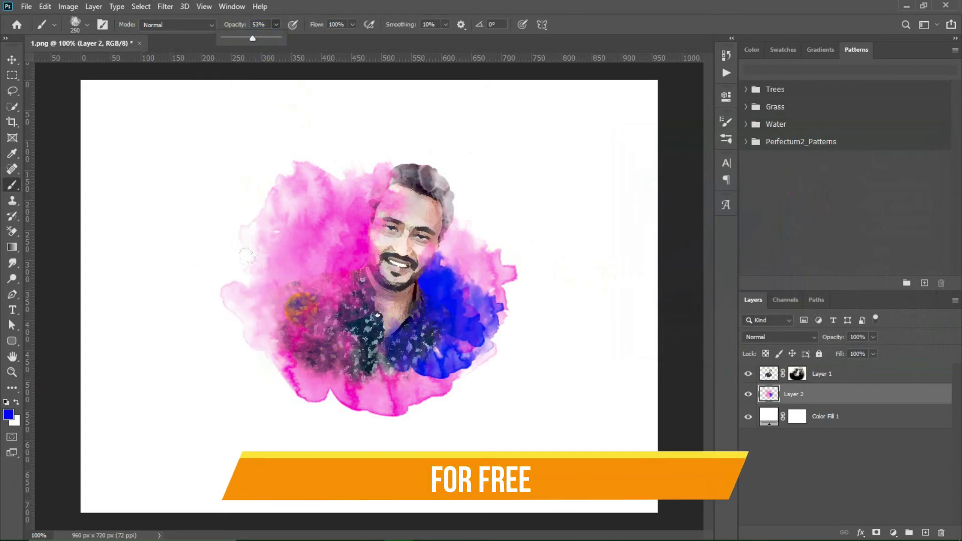
click(220, 252)
click(5, 402)
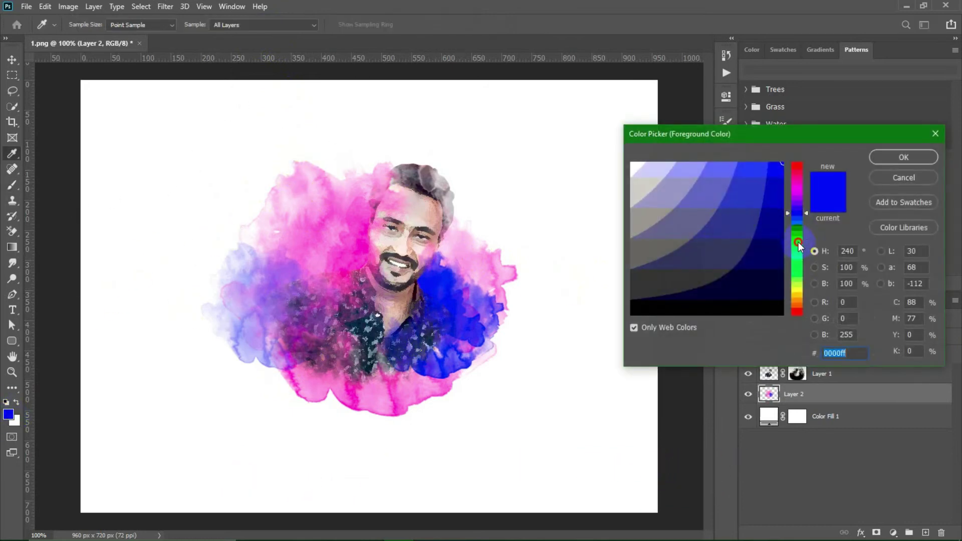
drag(799, 244, 797, 258)
key(Return)
key(b)
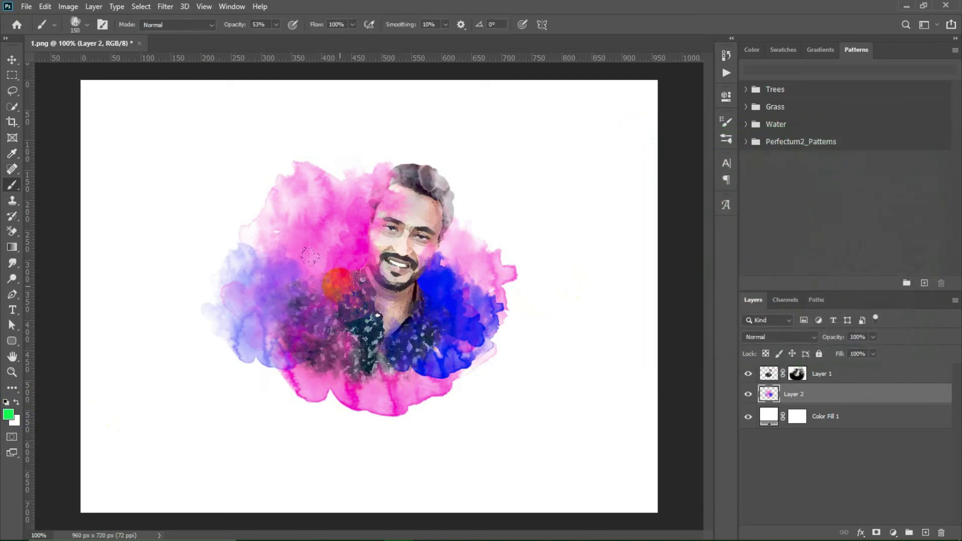
Paint green strokes left of the face and lower the splash layer's opacity to 55%
drag(309, 239, 311, 224)
click(12, 60)
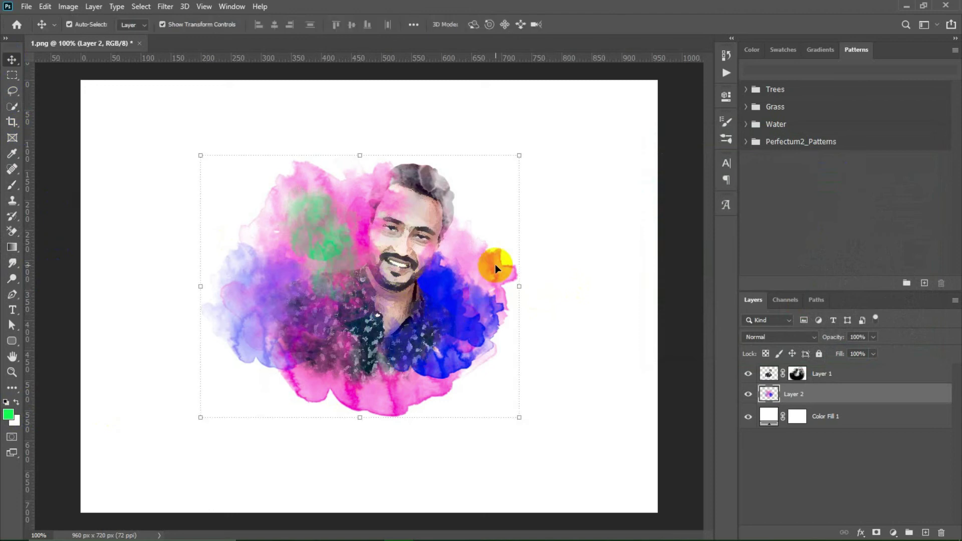
click(875, 337)
drag(856, 354, 850, 352)
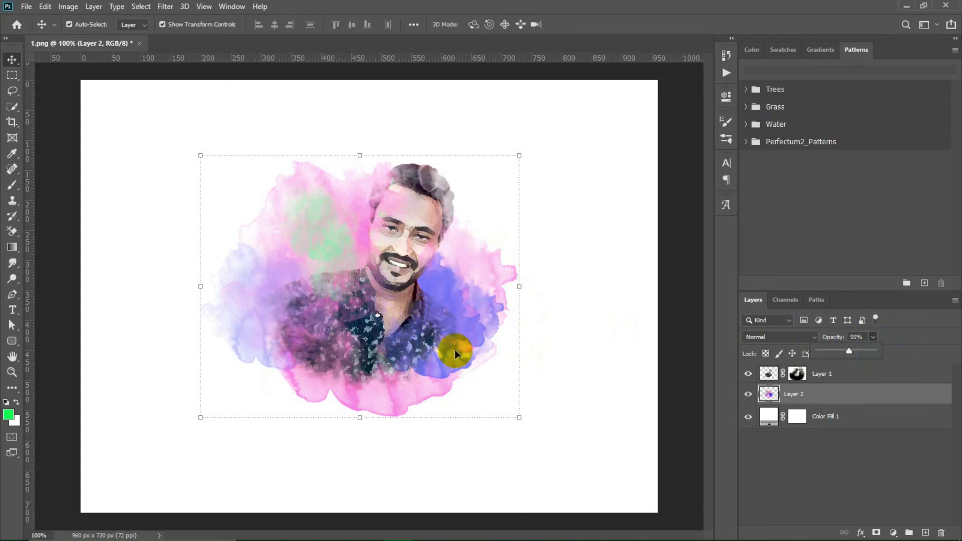
click(562, 333)
Group Layer 1 and Layer 2 and convert the group into a smart object
click(825, 395)
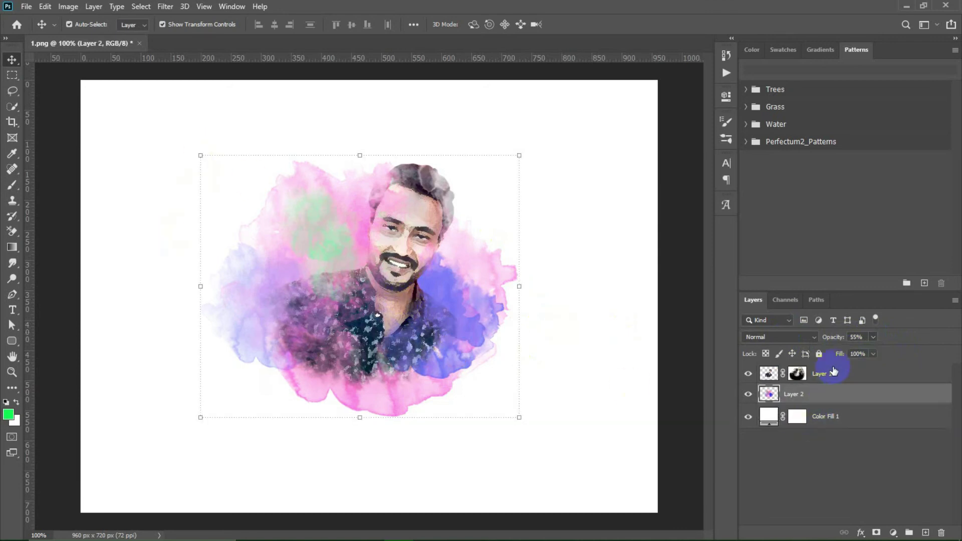
ctrl+click(835, 375)
key(ctrl+g)
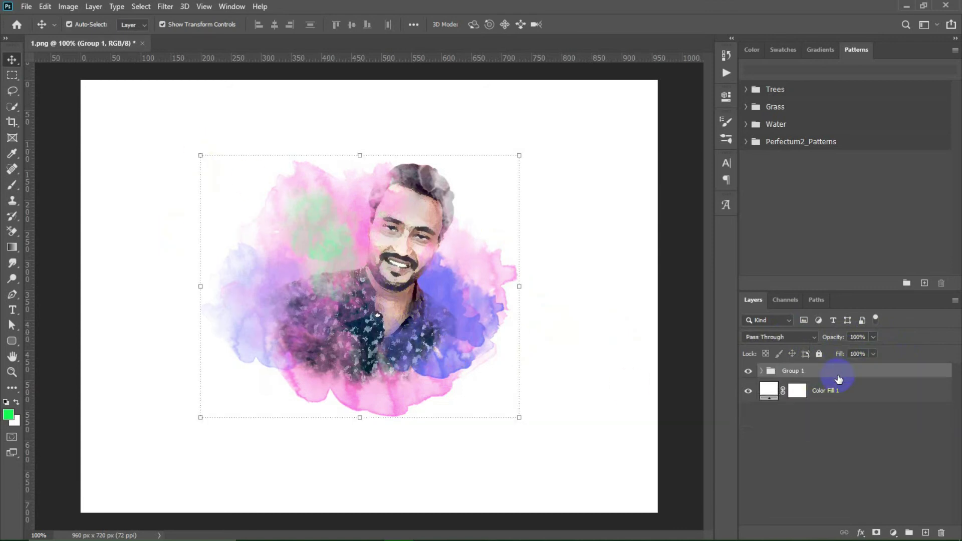
right_click(807, 372)
click(894, 226)
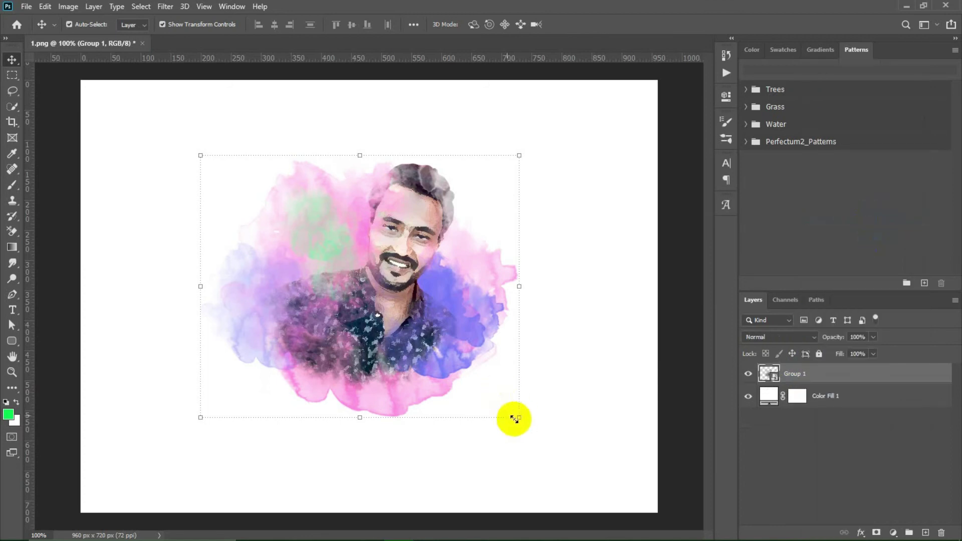
Scale the portrait group down and centre it on the canvas
key(ctrl+t)
mouse_move(519, 418)
mouse_down()
mouse_move(337, 292)
mouse_move(385, 327)
mouse_move(394, 316)
mouse_up()
click(576, 24)
click(501, 237)
click(505, 307)
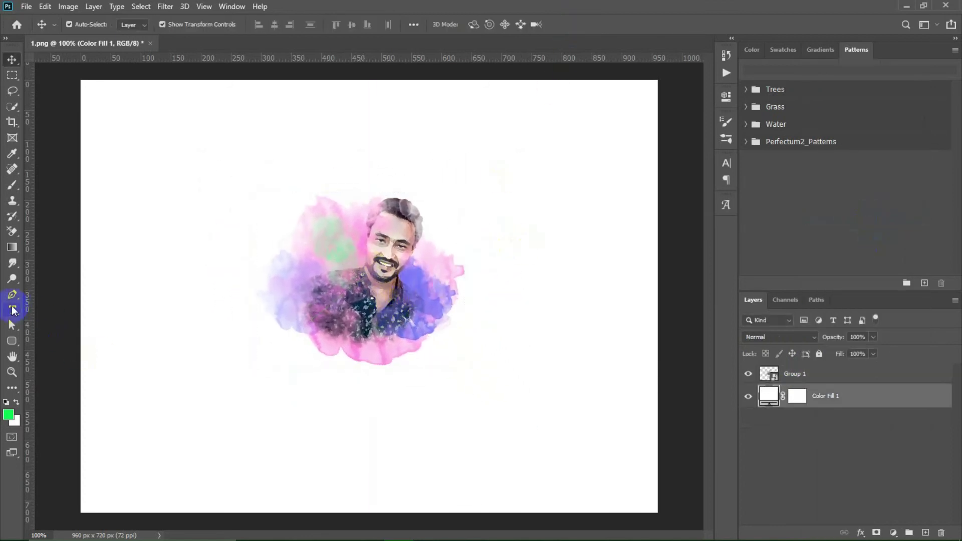
Add the Water Color Effect title below the portrait, enlarged to about 274%
click(12, 311)
click(240, 399)
text(Water Color Effect)
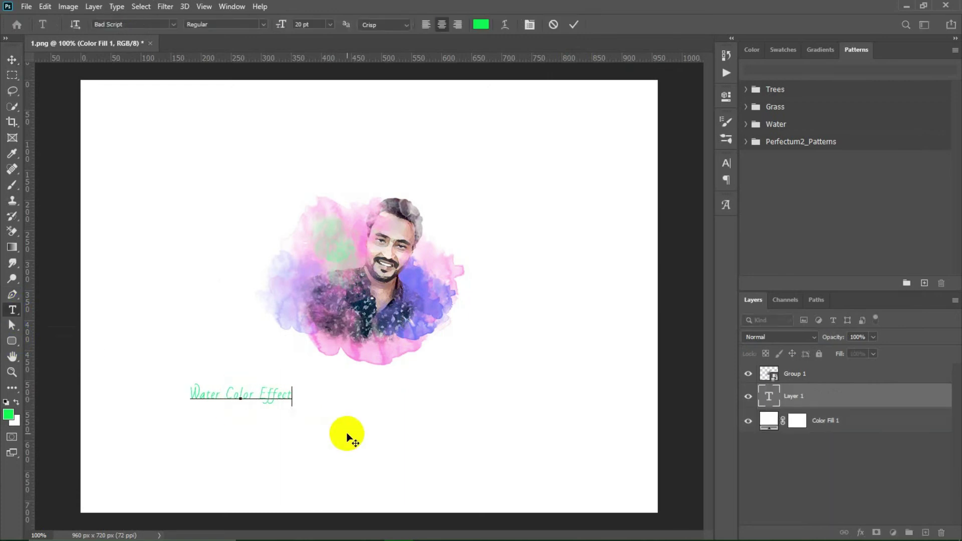
click(12, 59)
key(ctrl+t)
drag(298, 416, 477, 494)
drag(420, 393, 454, 392)
click(596, 24)
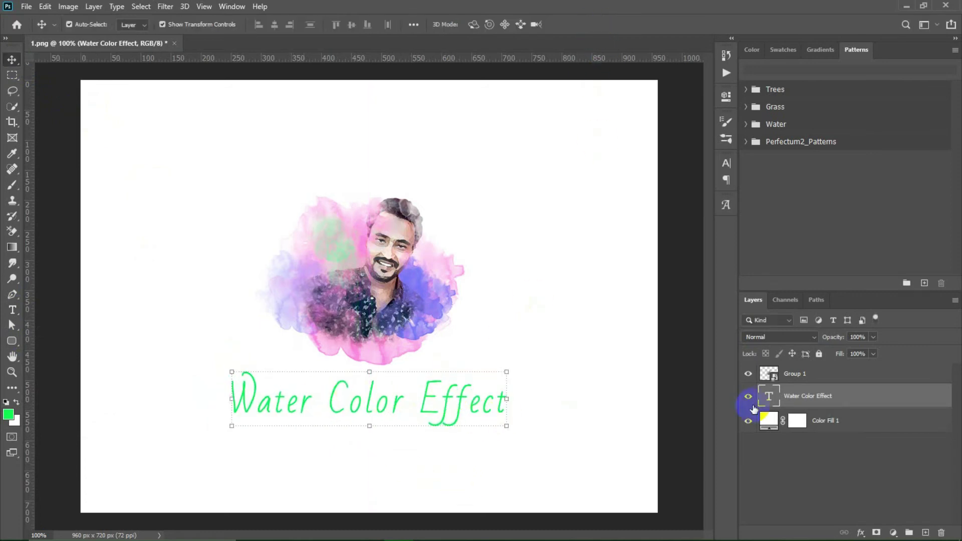
Pick a bright magenta text colour for the title in the Character settings
click(726, 205)
click(694, 244)
click(383, 345)
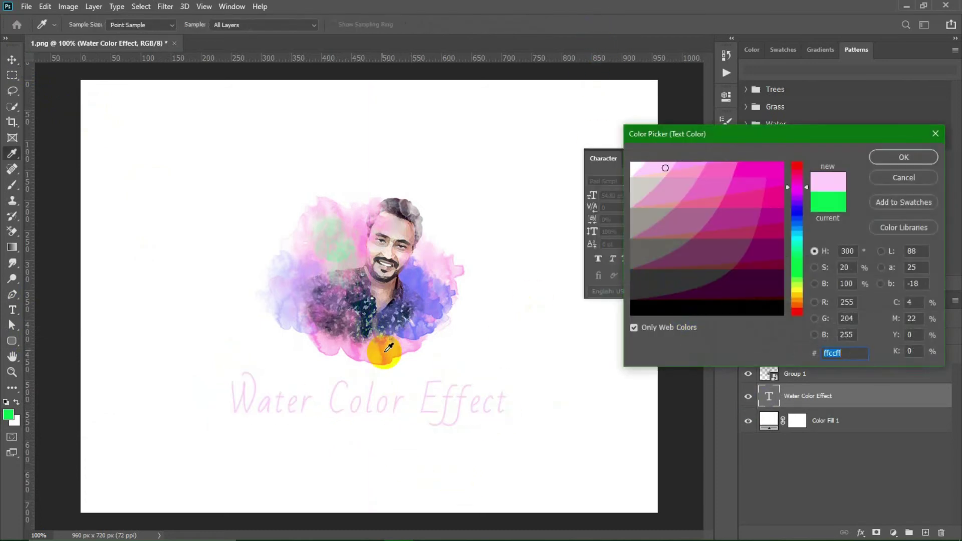
click(782, 164)
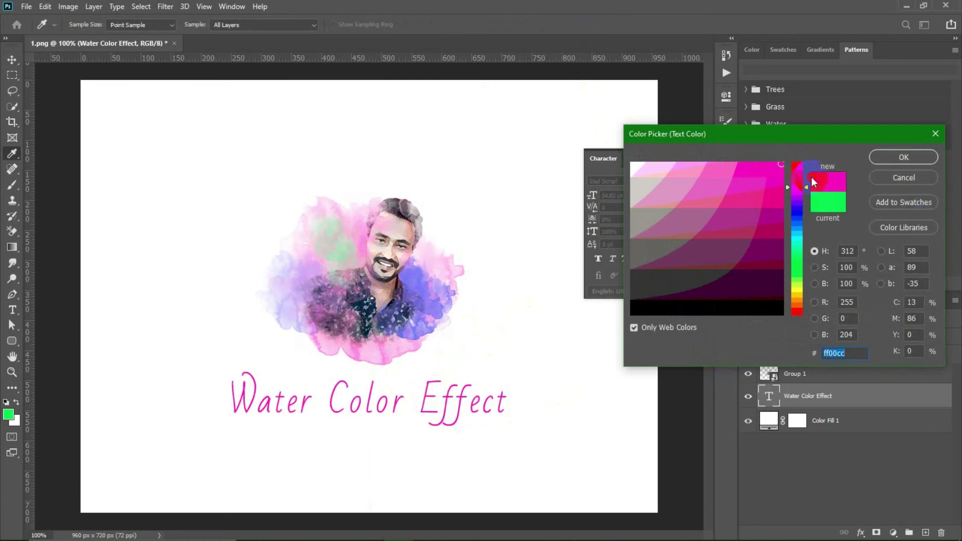
click(892, 174)
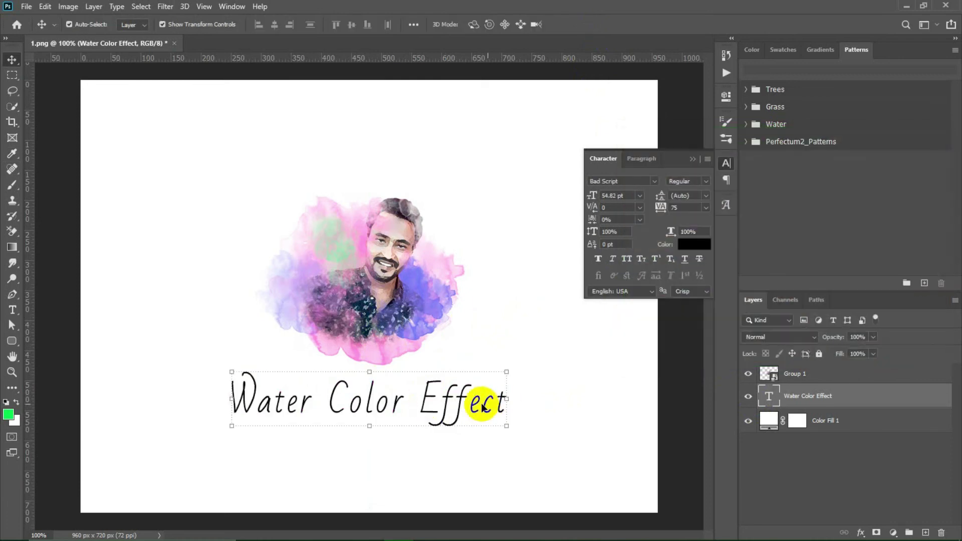
Delete the word Effect so the title reads 'Water Color'
click(420, 396)
key(Delete)
key(Delete)
key(Delete)
key(Delete)
key(Delete)
key(Delete)
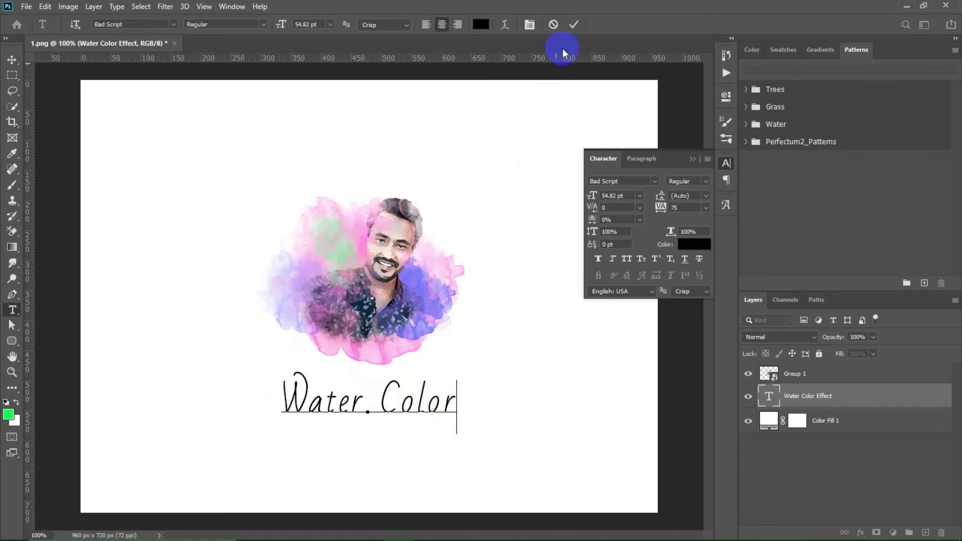
click(574, 25)
key(v)
Enlarge the Water Color title to 137% and move it down and left beneath the portrait
click(701, 193)
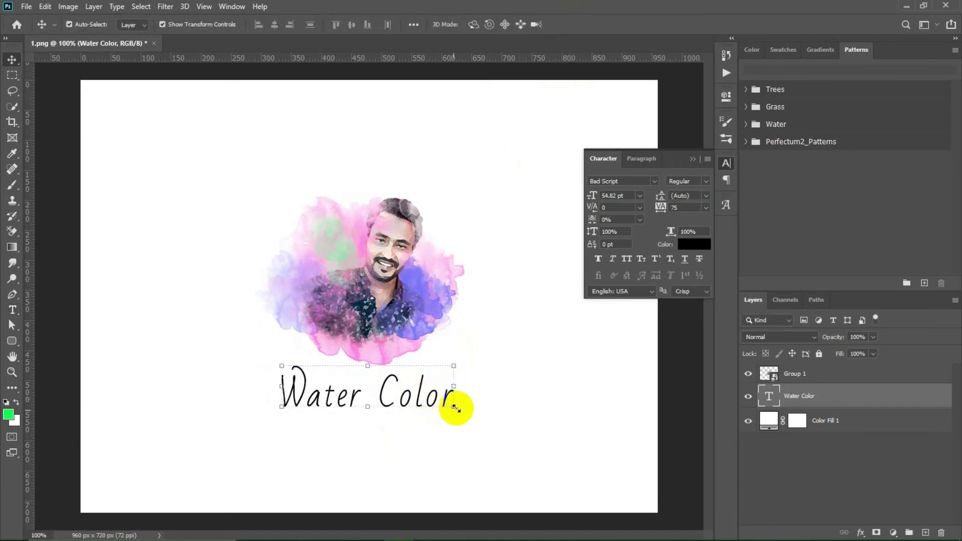
drag(455, 413, 520, 439)
drag(468, 404, 445, 415)
click(596, 24)
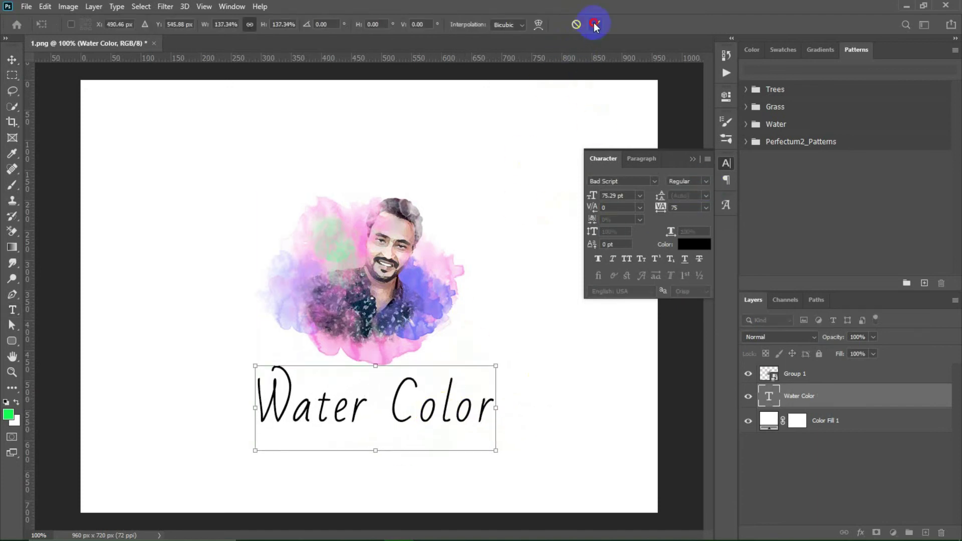
click(634, 181)
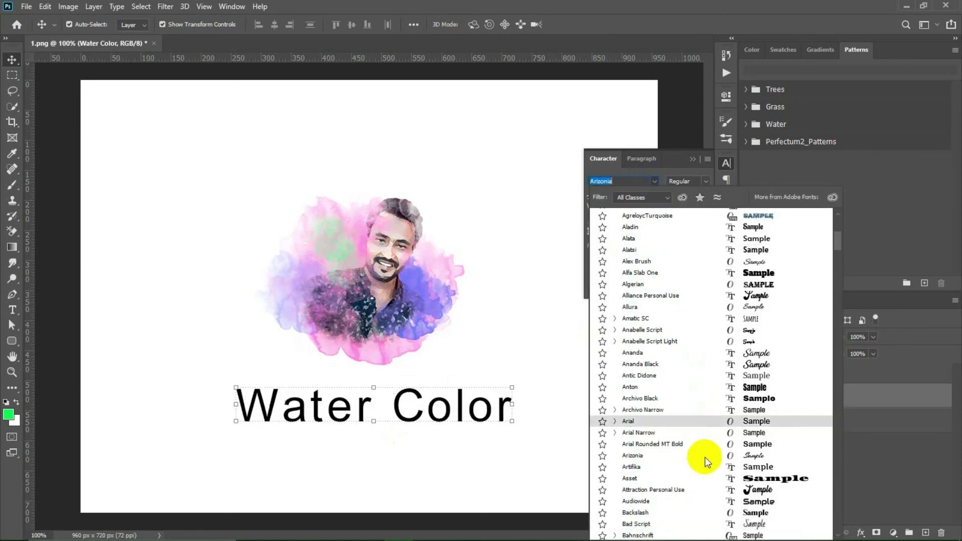
Apply the Ananda script font and centre the title under the portrait
click(742, 353)
drag(506, 410, 452, 405)
click(692, 158)
Colour the word Water magenta (#ff0099), leaving Color black
double_click(451, 405)
drag(379, 401, 231, 401)
click(726, 163)
click(694, 247)
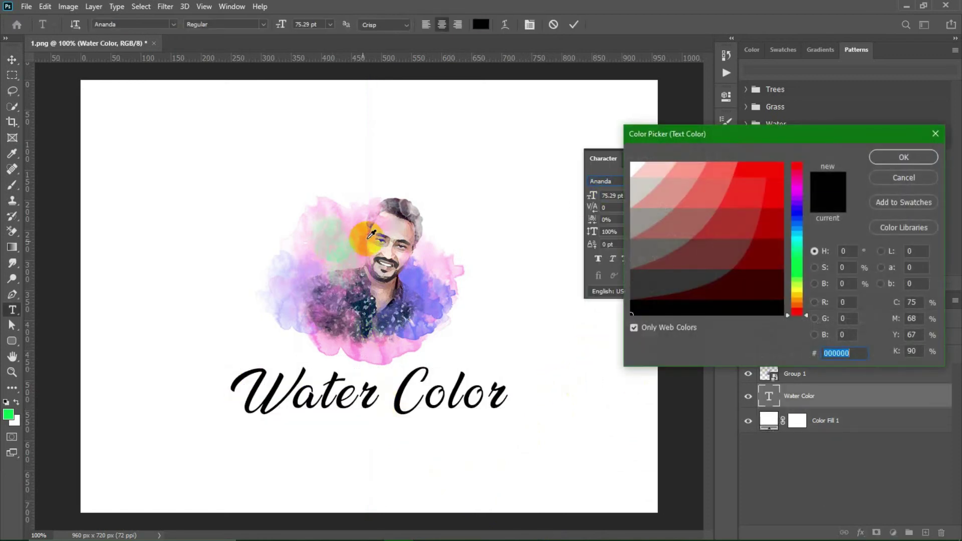
click(796, 176)
drag(702, 170, 827, 182)
click(901, 159)
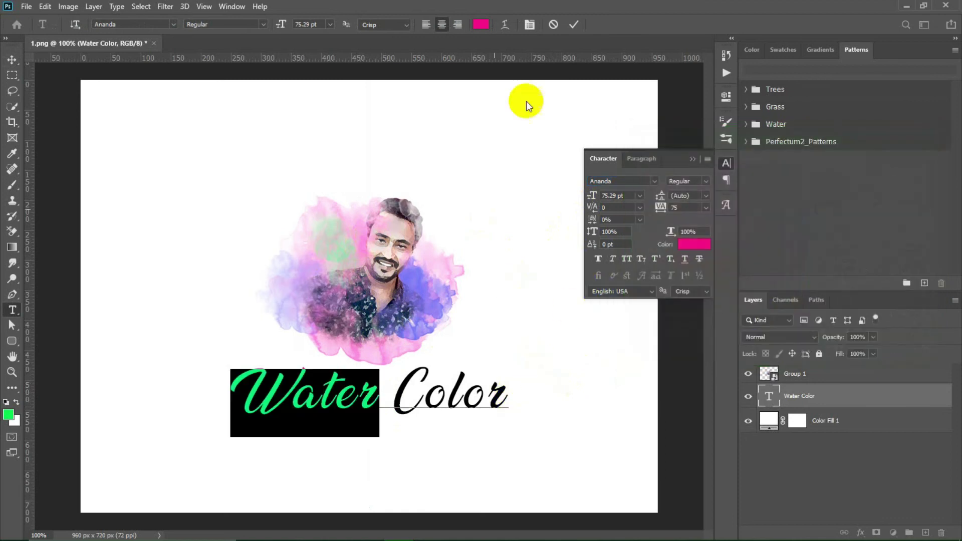
click(574, 24)
click(436, 403)
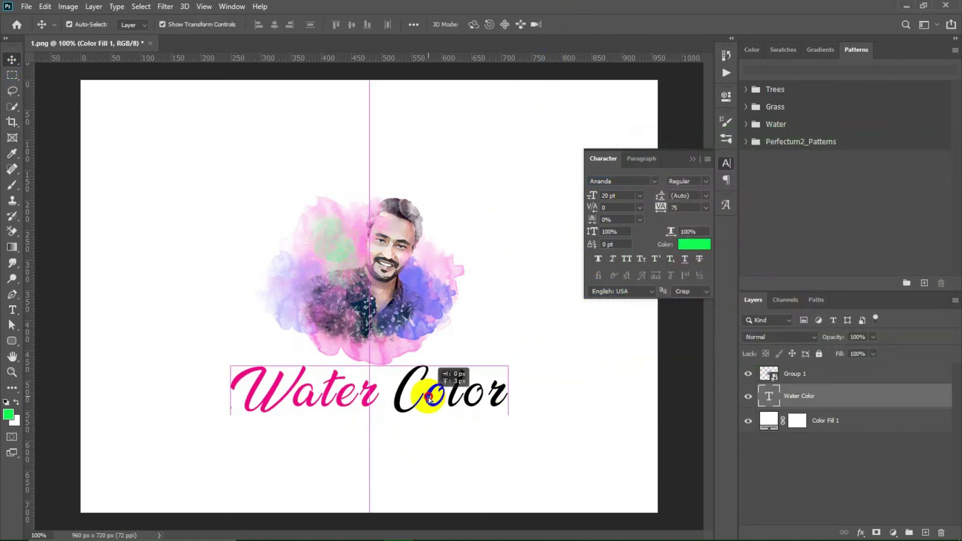
Convert the title to a smart object, add a layer mask, and select the 800px spatter brush
right_click(839, 403)
click(742, 146)
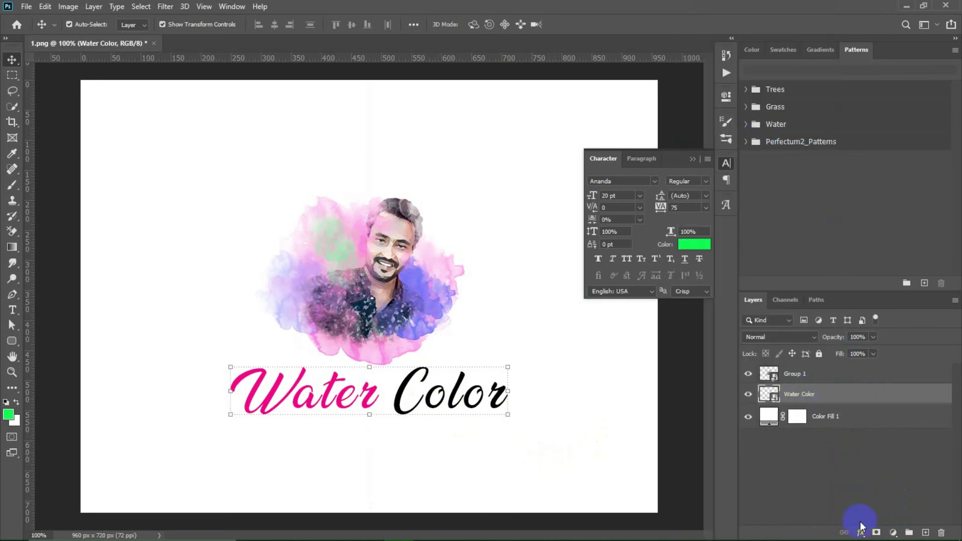
click(876, 533)
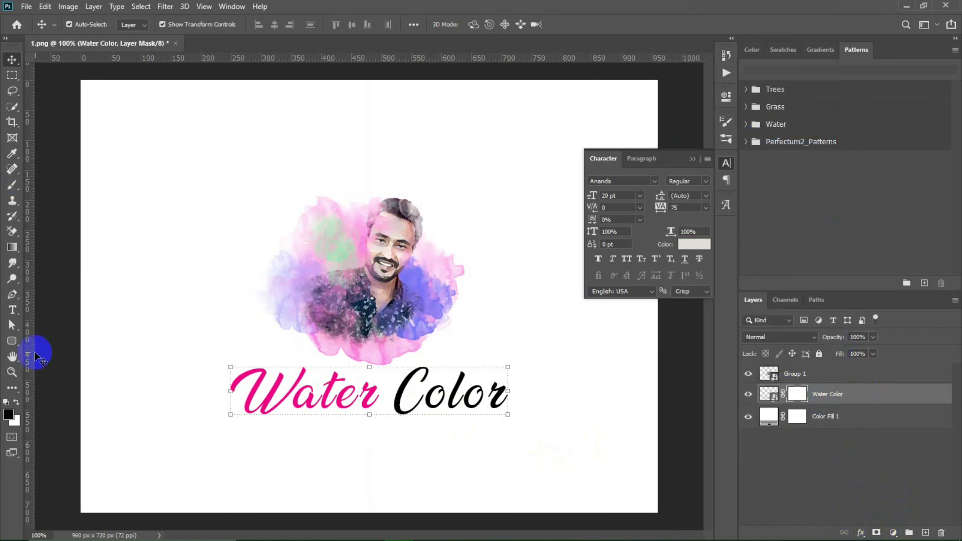
click(12, 185)
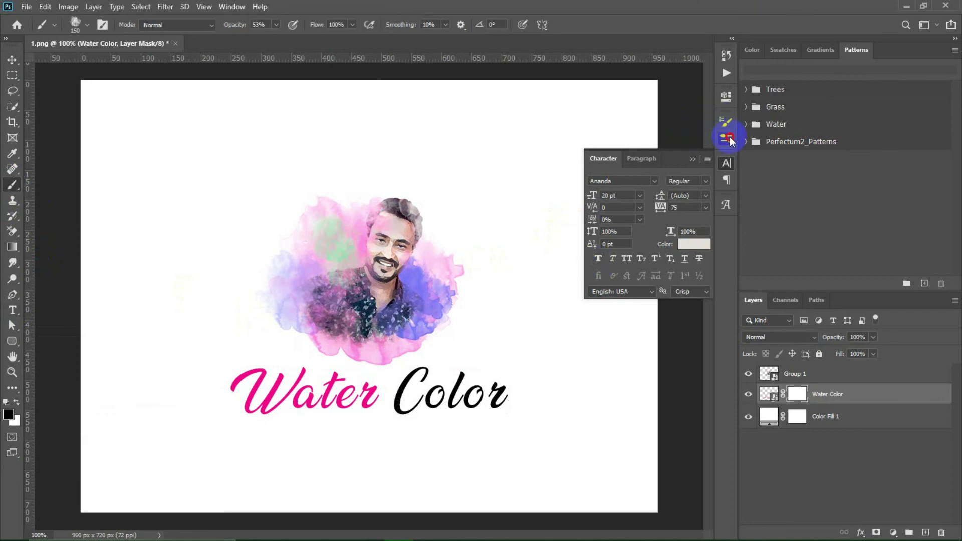
click(728, 139)
click(523, 116)
click(614, 150)
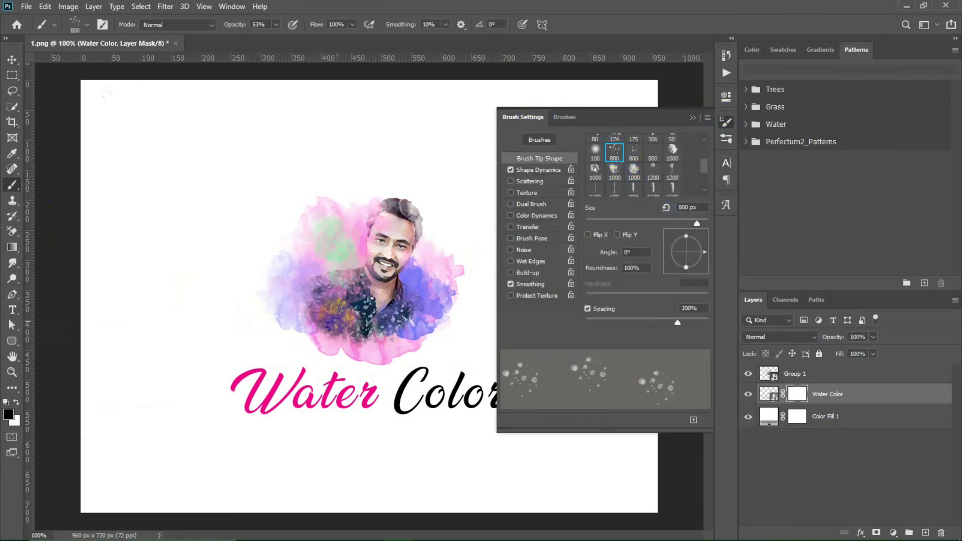
click(694, 120)
Paint 150 px spatter streaks on the mask across the Water Color letters
key(bracketleft)
key(bracketleft)
key(bracketleft)
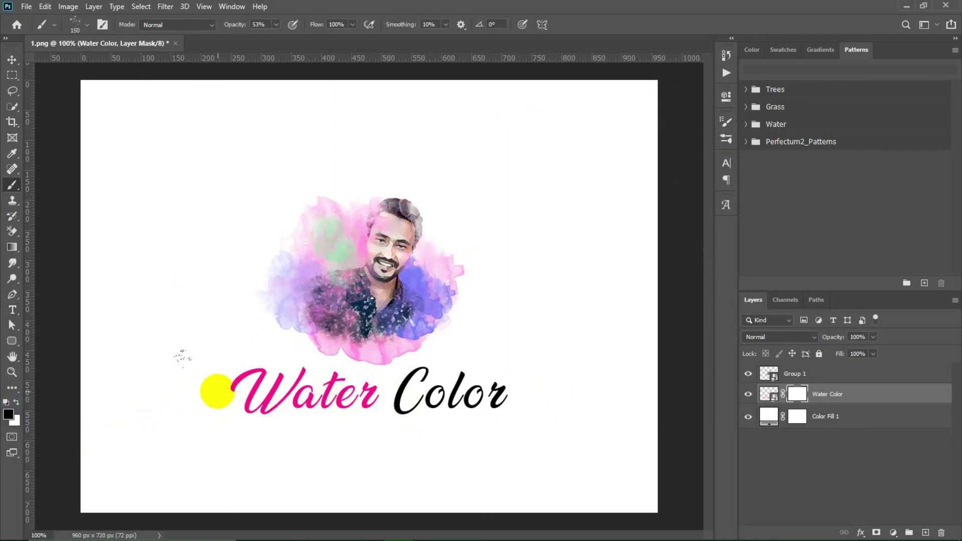
drag(276, 25, 311, 24)
drag(225, 394, 301, 396)
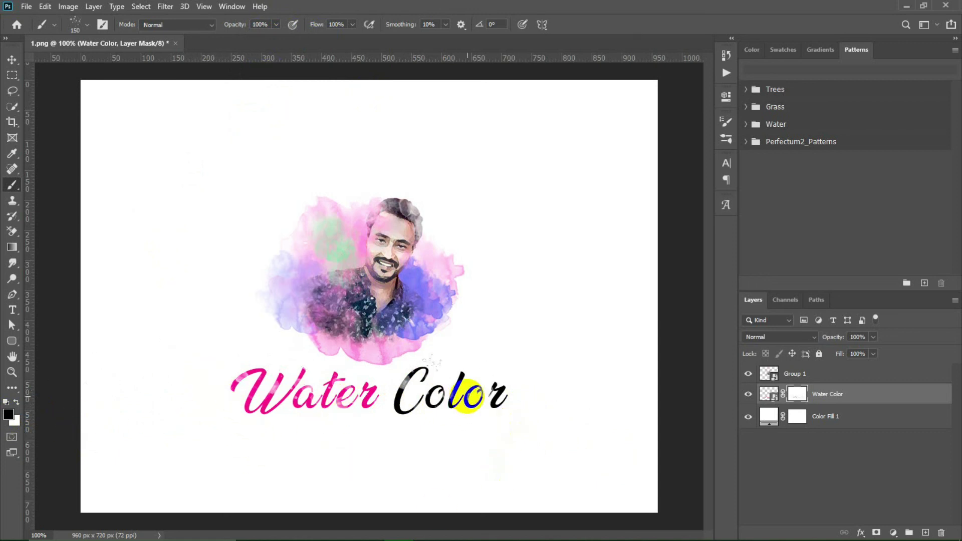
click(12, 60)
click(769, 416)
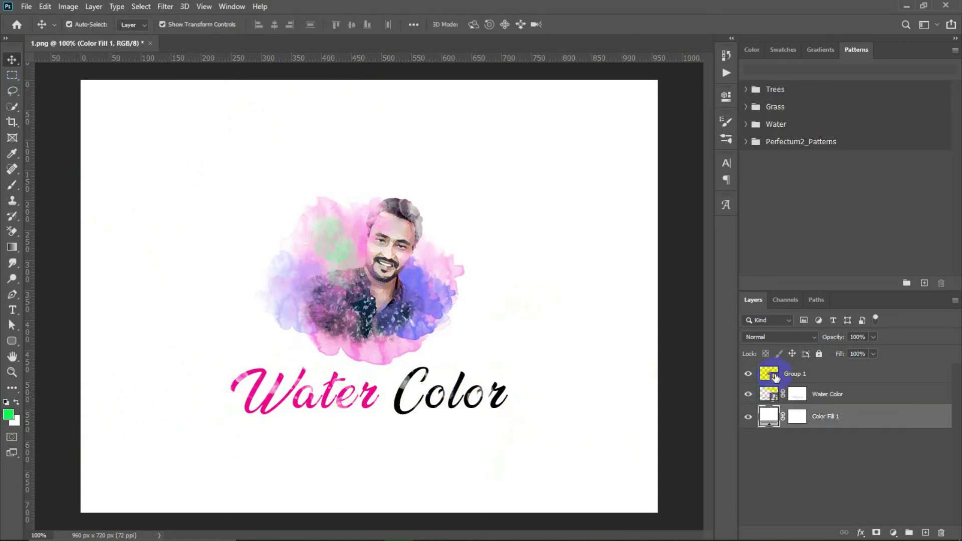
Add a new empty layer above the background and undo a trial green splash
click(925, 533)
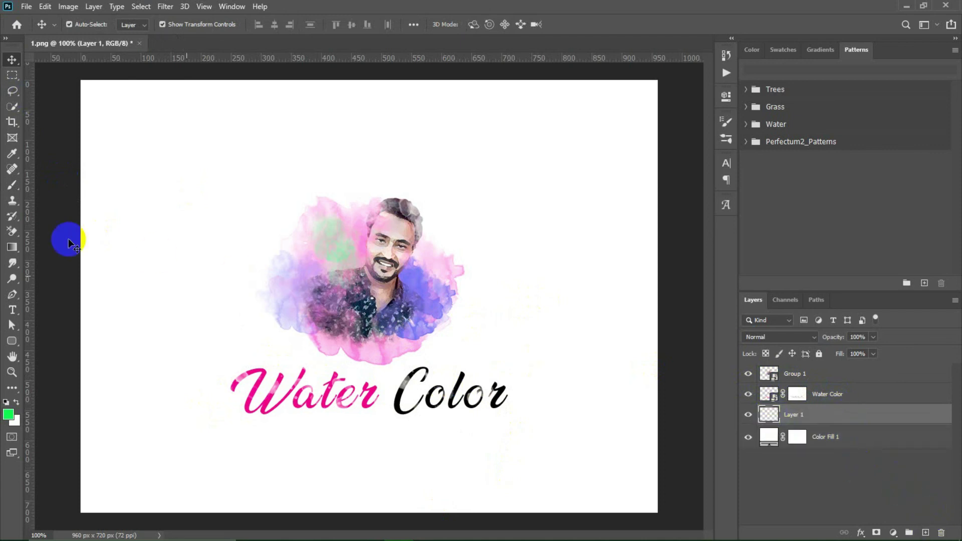
click(12, 185)
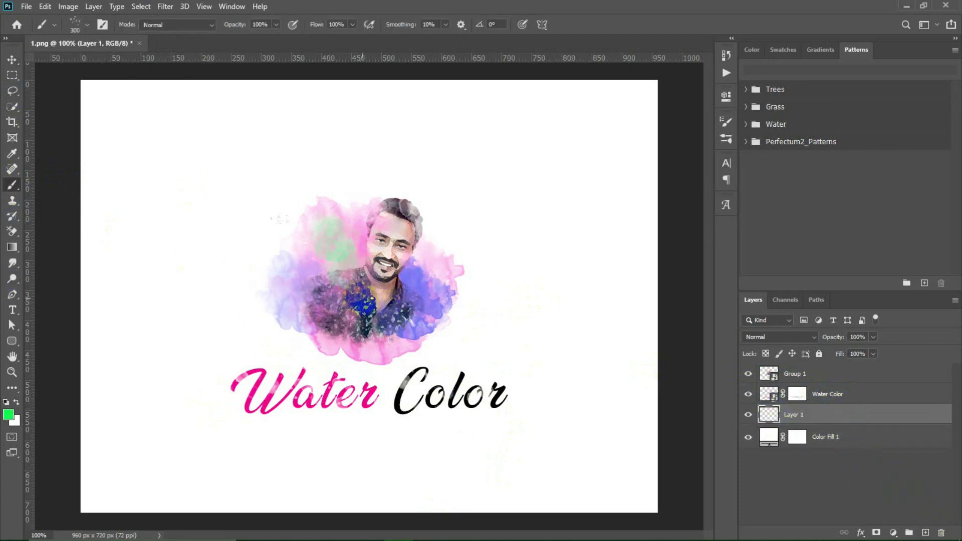
click(279, 219)
key(ctrl+z)
Sample the pink of 'Water' and dab pink splashes around the portrait
click(8, 415)
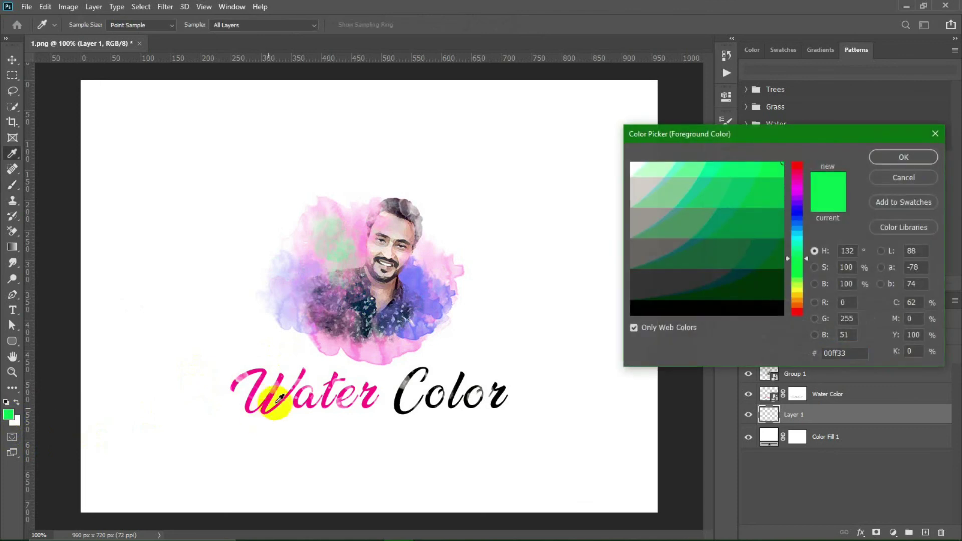
drag(258, 401, 240, 366)
click(891, 159)
click(345, 371)
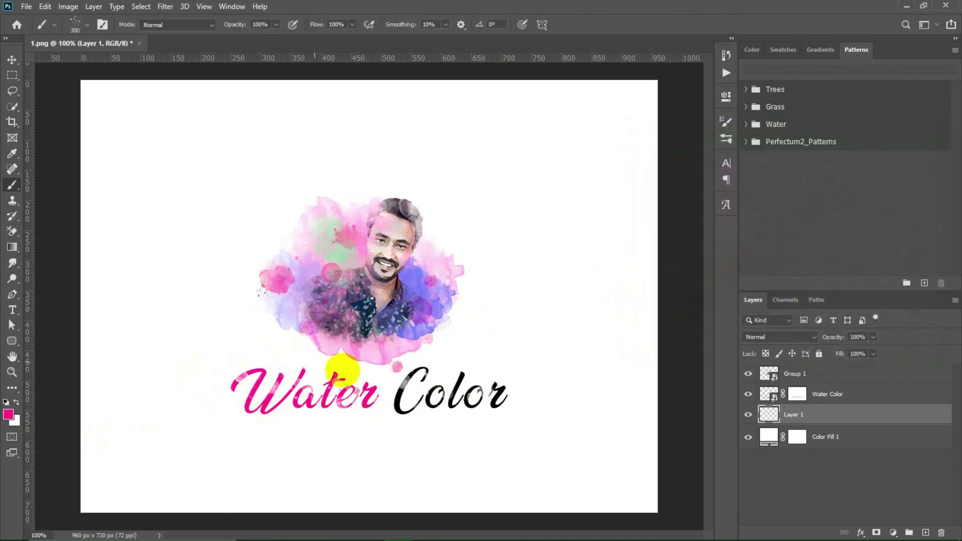
Move the title up slightly
click(12, 60)
click(156, 157)
drag(299, 399, 308, 393)
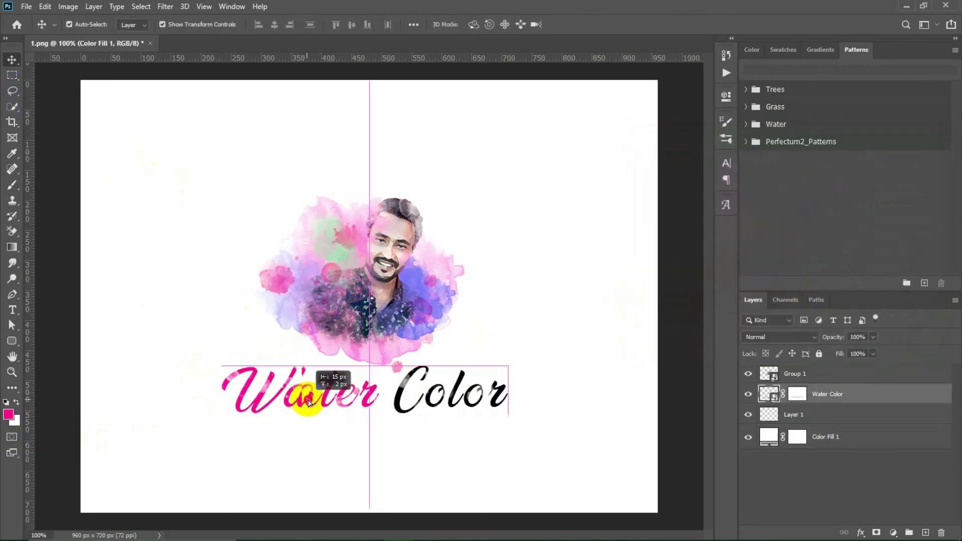
click(337, 431)
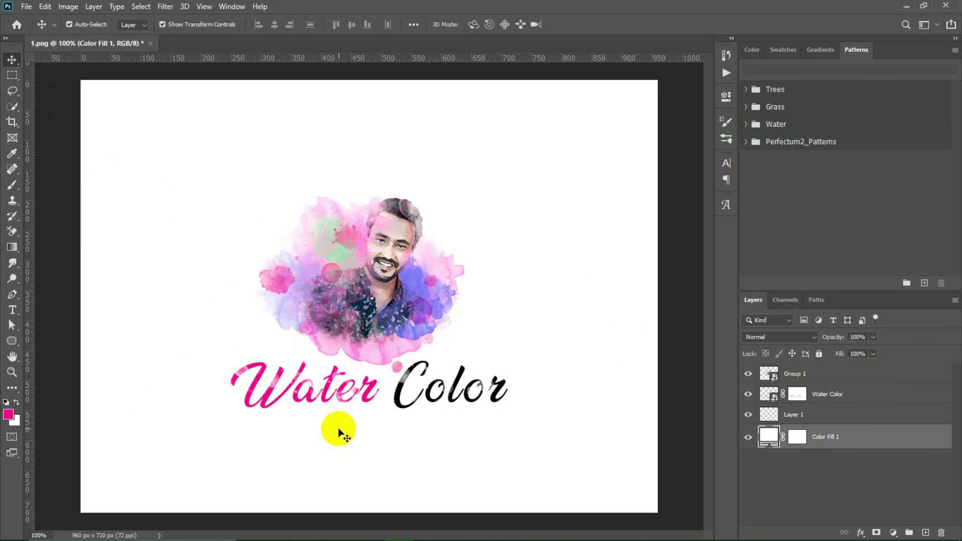
Type the two-line credit 'xclusive Design By' / 'Design scneses' below the title
click(11, 312)
click(256, 430)
text(xclusive Design By)
key(Return)
text(Design scneses)
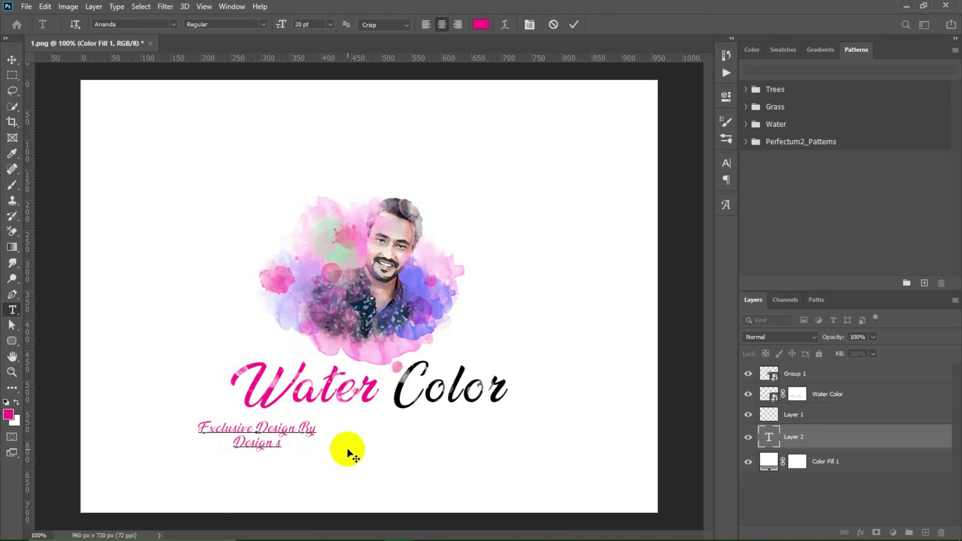
Position the credit text just beneath the Water Color title
click(12, 59)
mouse_move(284, 432)
mouse_down()
mouse_move(387, 431)
mouse_move(420, 471)
mouse_move(438, 475)
mouse_up()
click(468, 443)
click(646, 92)
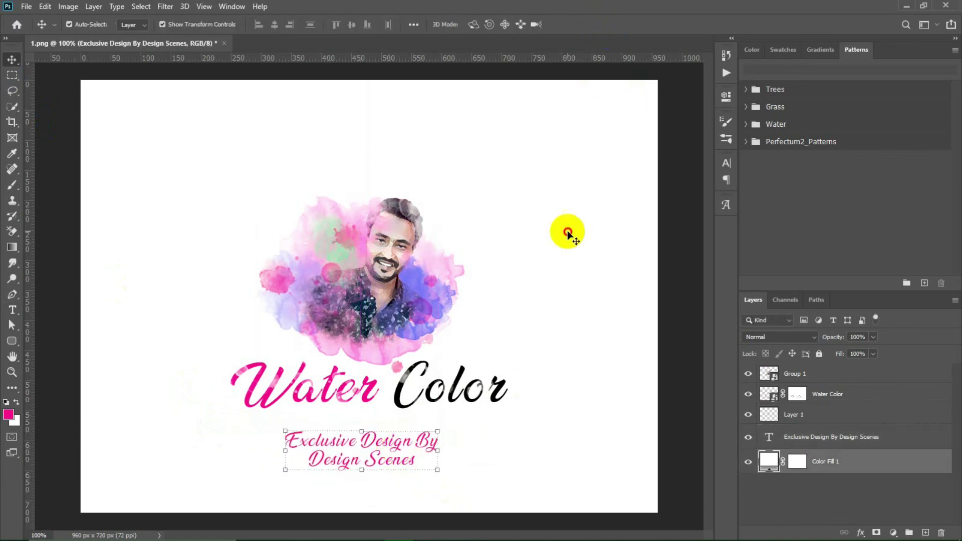
drag(394, 441, 393, 437)
click(354, 390)
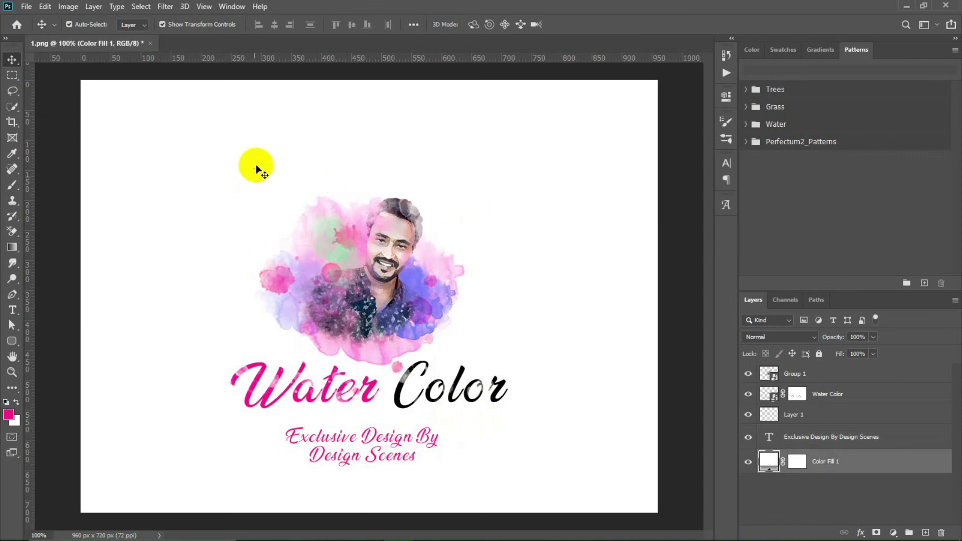
Save the artwork as a new file in the Recording folder on drive E
click(26, 7)
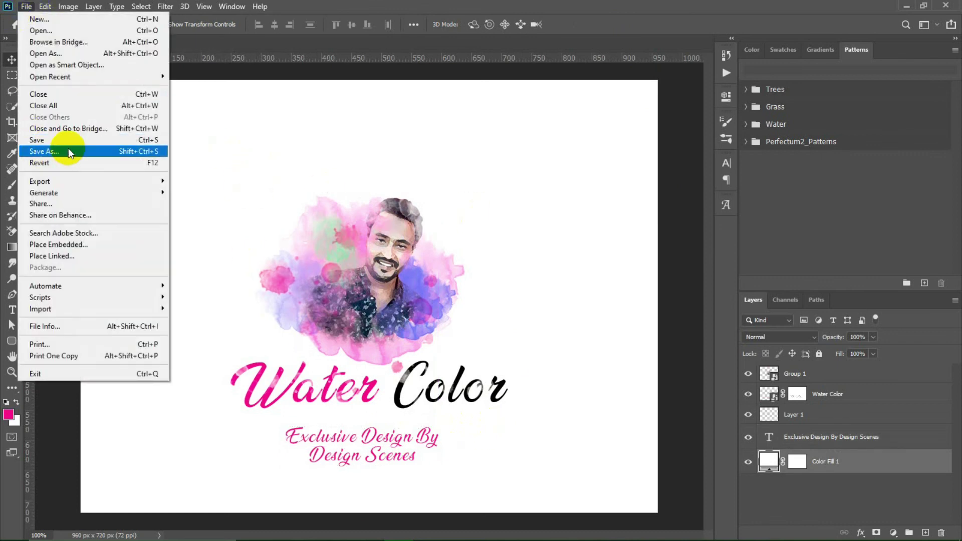
click(55, 149)
scroll(63, 179, down, 3)
click(63, 180)
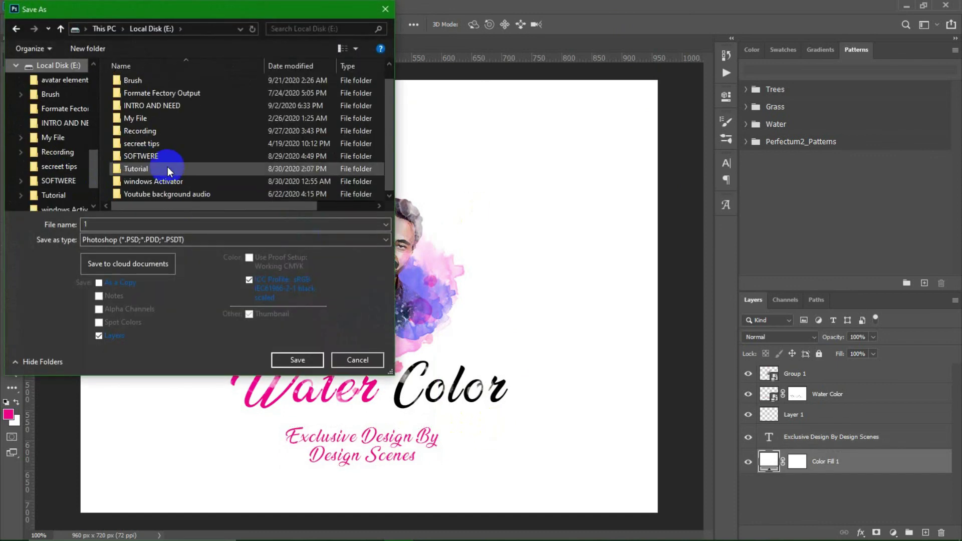
double_click(158, 131)
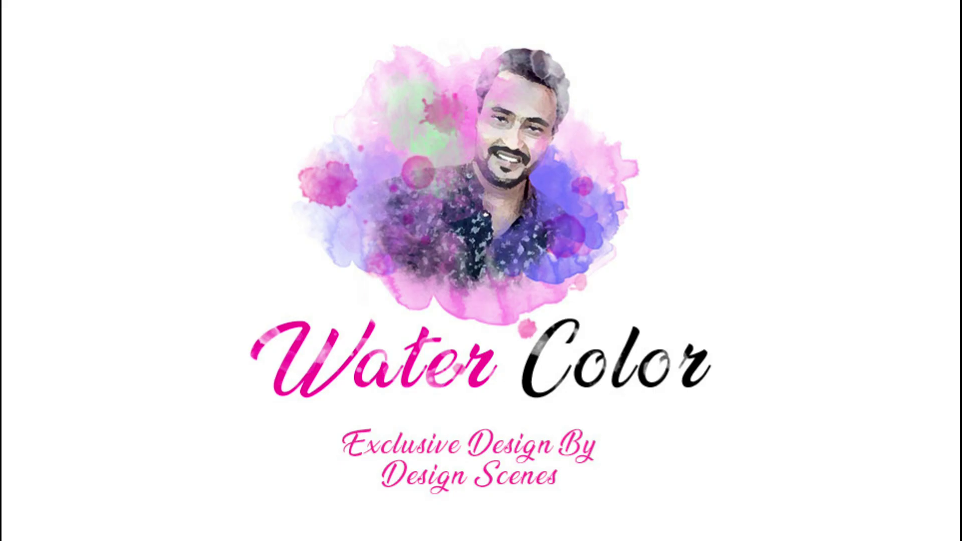